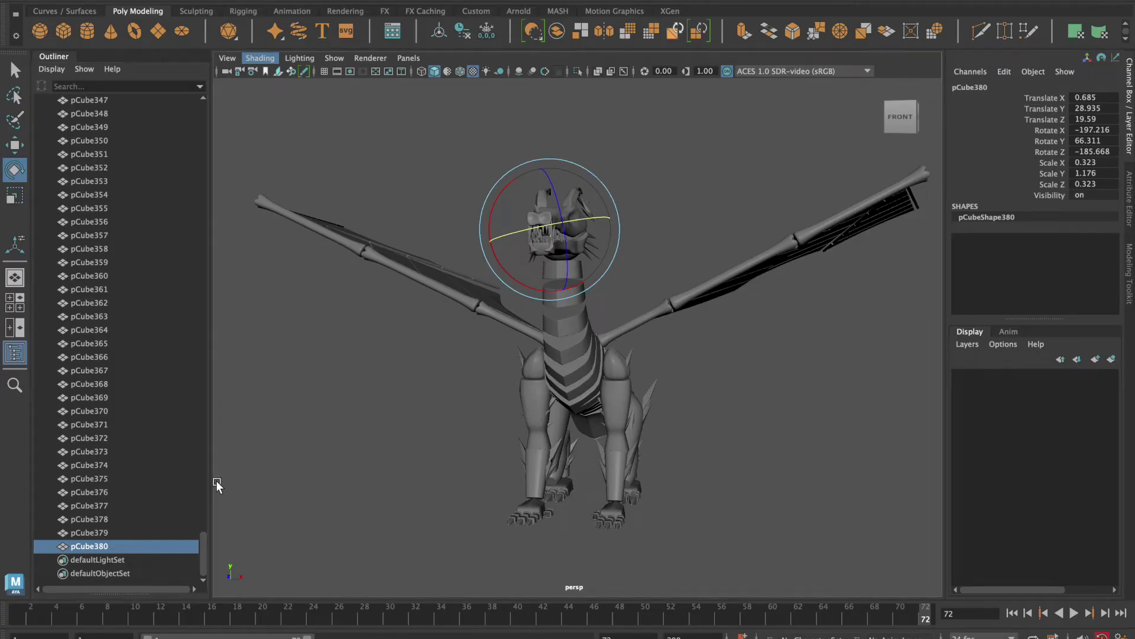
Step: Select pCube379, one of the dragon's head pieces, in the Outliner
click(131, 532)
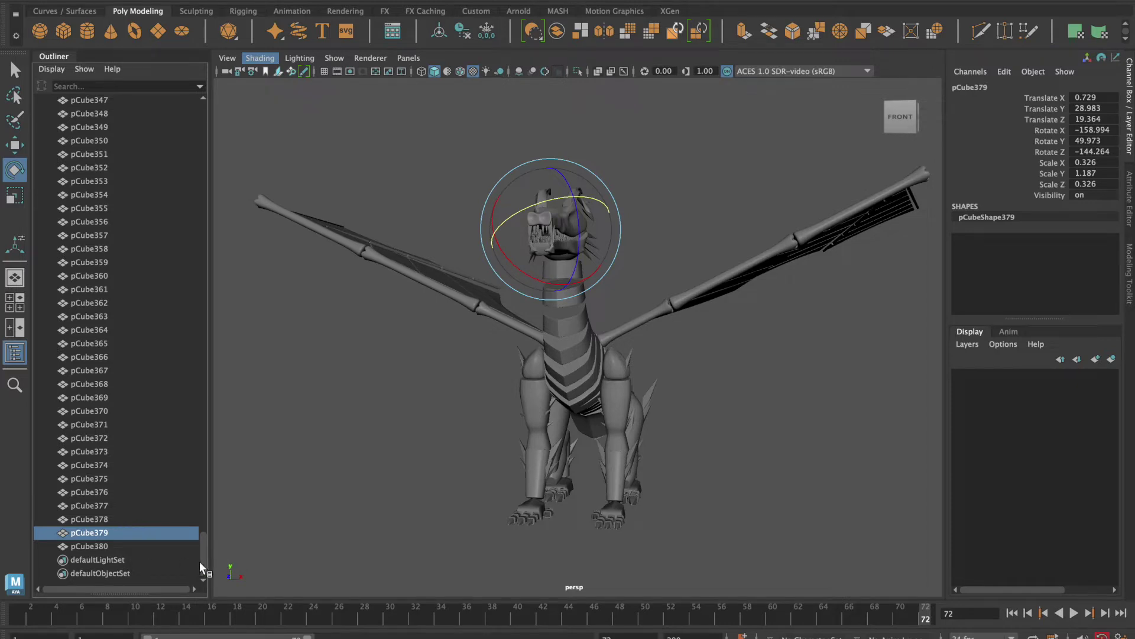
scroll(199, 502, up, 3)
drag(203, 532, 204, 93)
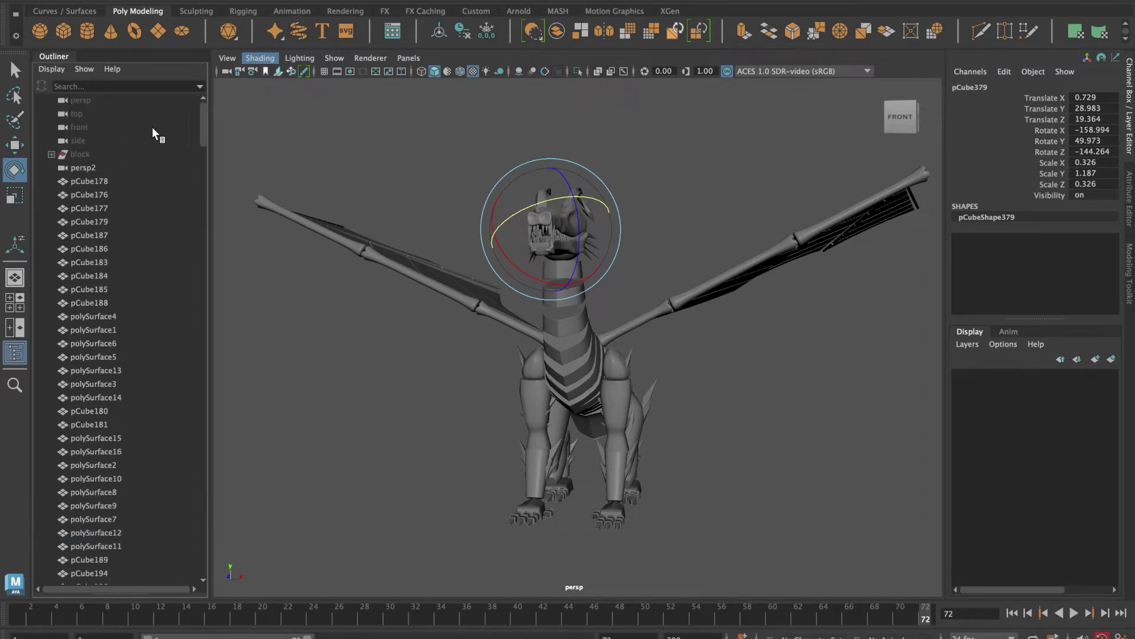
Step: Return to frame 1 and inspect wing pieces pCube178, pCube176, pCube177, pCube187 and pCube183
click(110, 167)
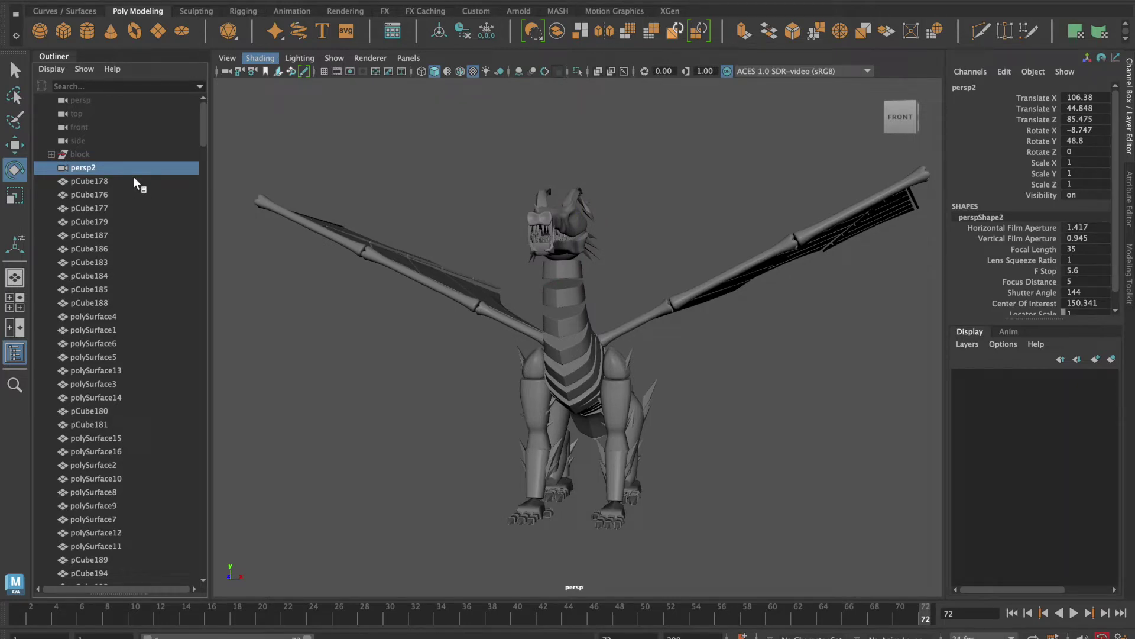
key(alt+shift+v)
click(123, 179)
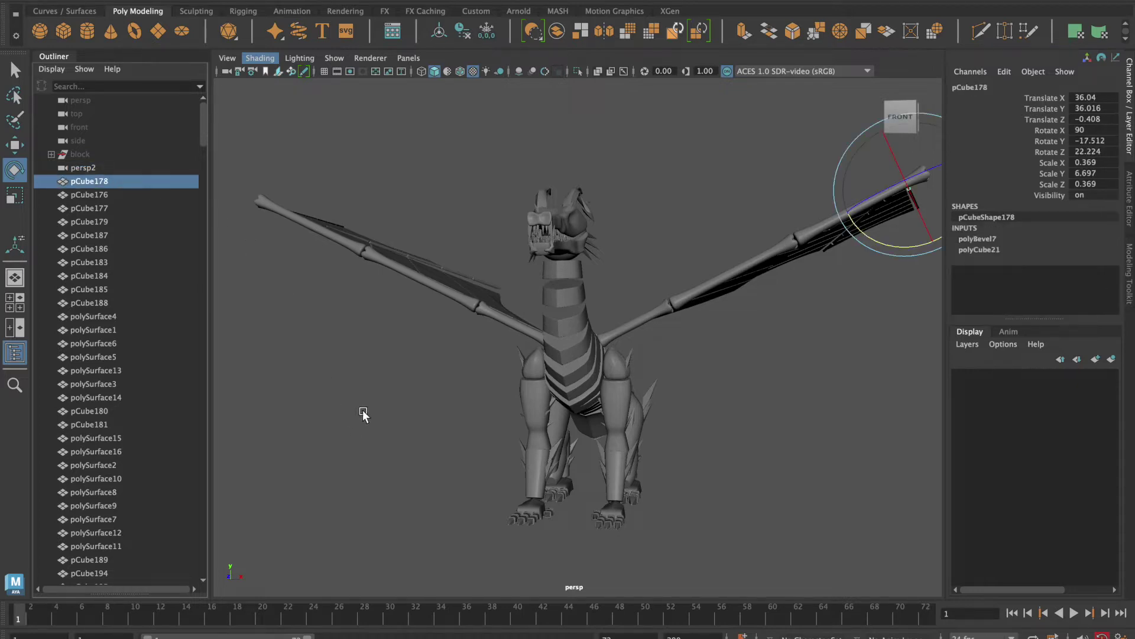
click(110, 195)
click(111, 221)
click(109, 248)
click(112, 276)
Step: Inspect polySurface4, polySurface1, polySurface6, polySurface5, pCube180 and pCube181 on the wing
click(113, 303)
click(117, 331)
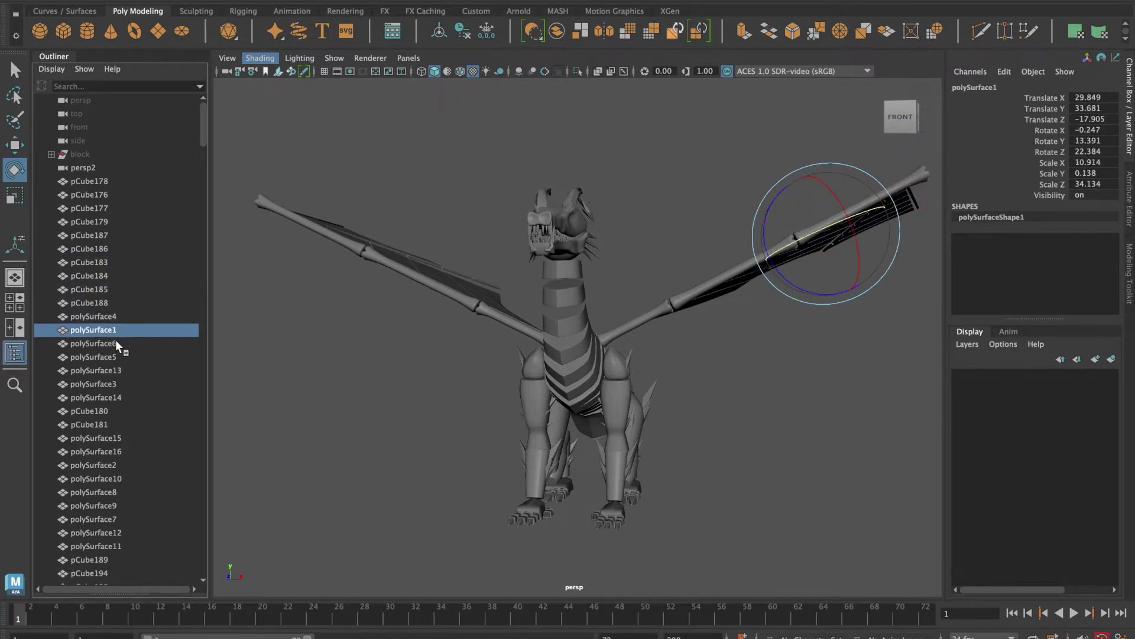
click(116, 344)
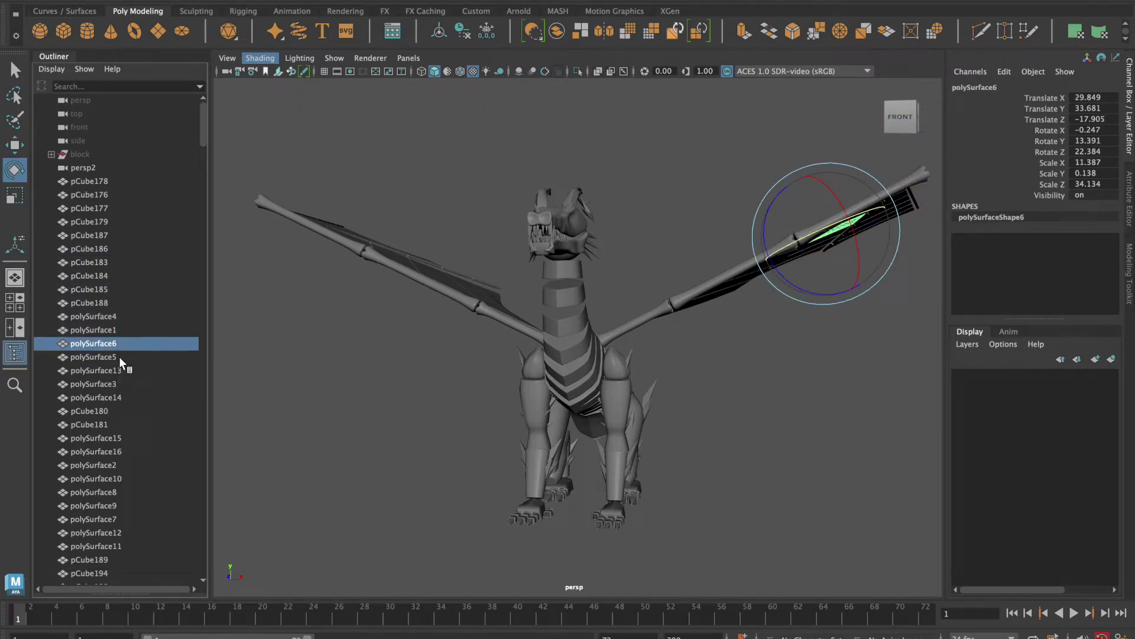
click(125, 371)
click(120, 398)
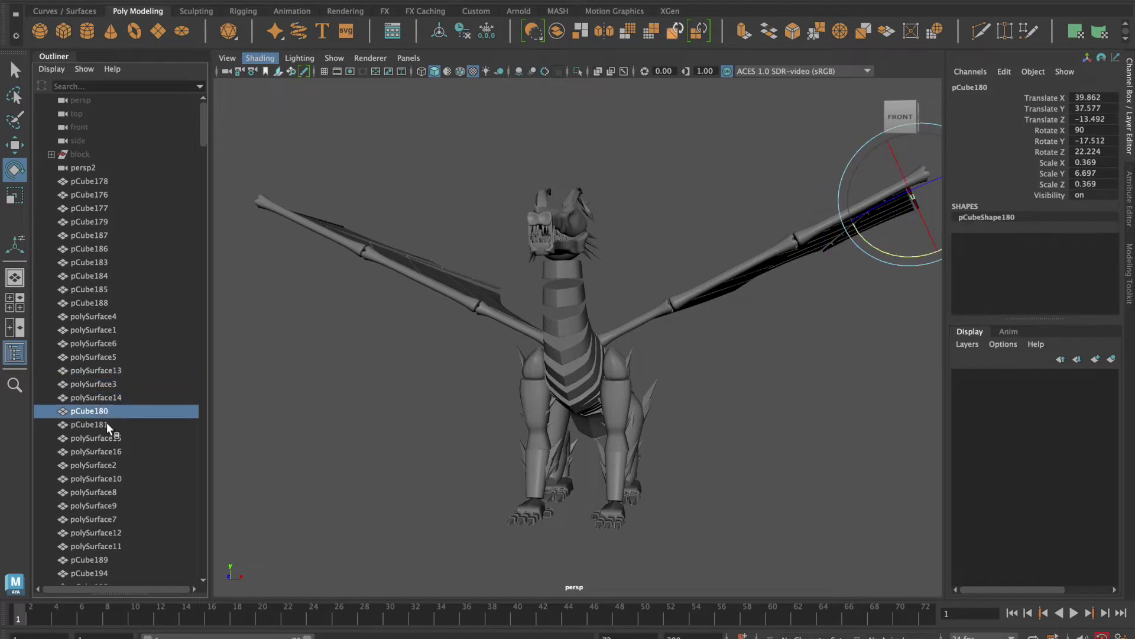
click(116, 425)
scroll(130, 446, down, 3)
scroll(130, 446, down, 5)
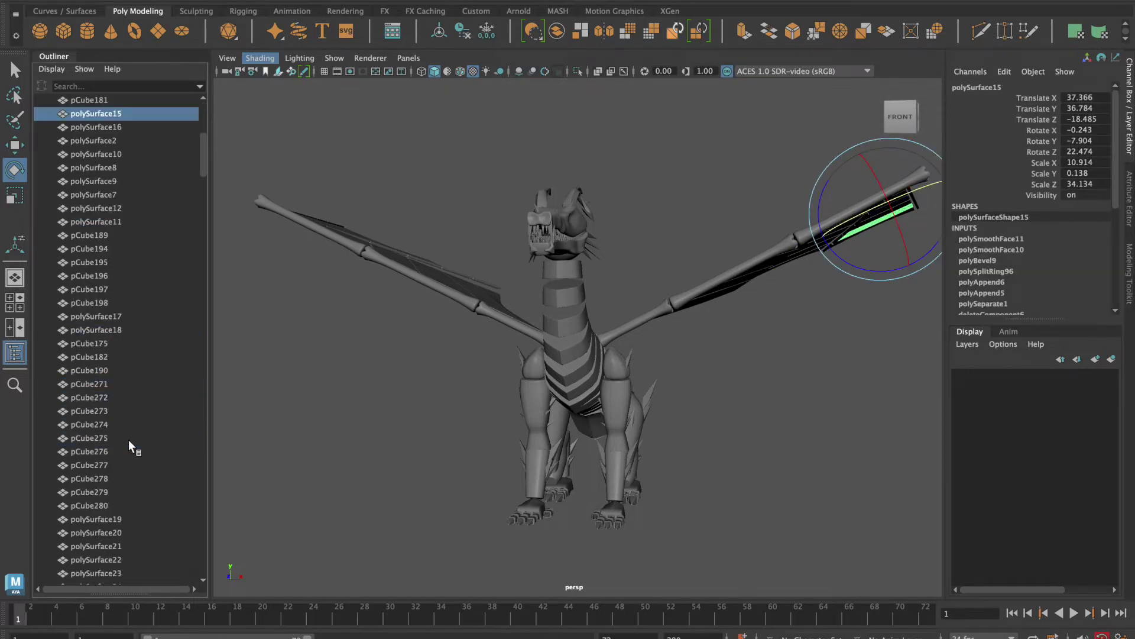
Step: Inspect wing pieces polySurface16, polySurface2, polySurface8, polySurface9 and polySurface7
click(117, 127)
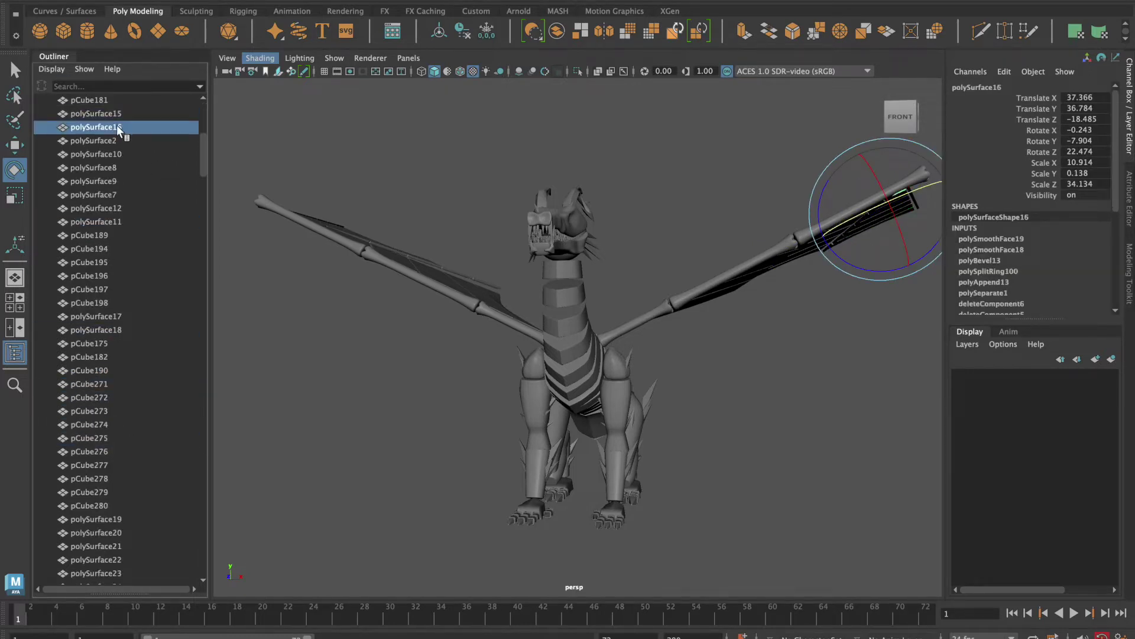
click(109, 153)
click(107, 168)
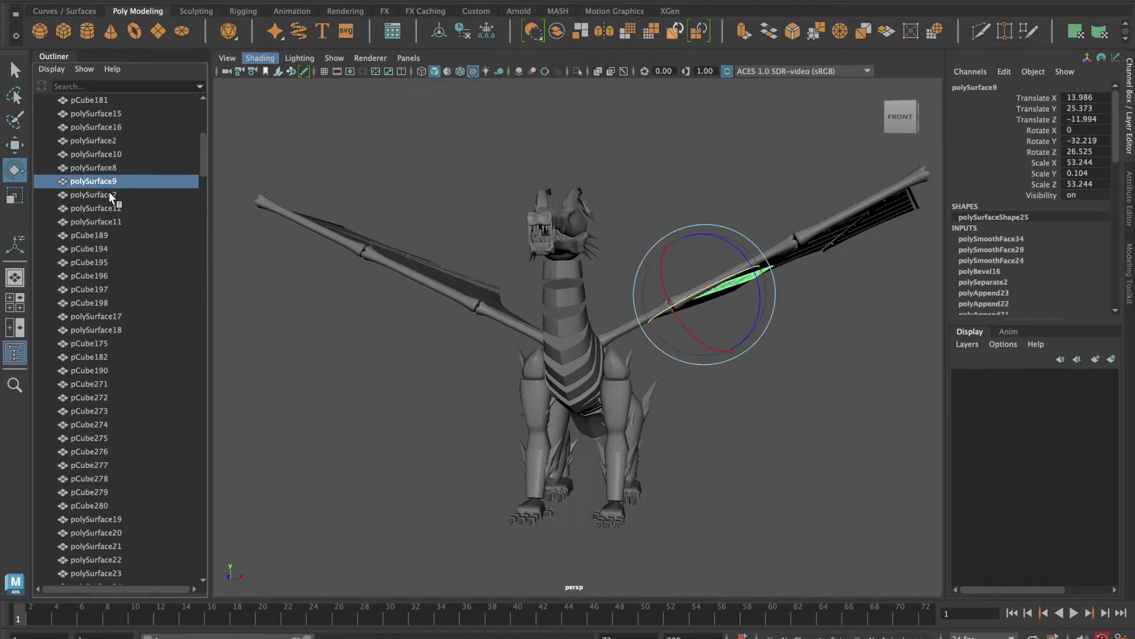
click(106, 194)
click(105, 208)
Step: Inspect pCube189, pCube194, pCube196, pCube197, pCube175, pCube182 and pCube190
click(102, 235)
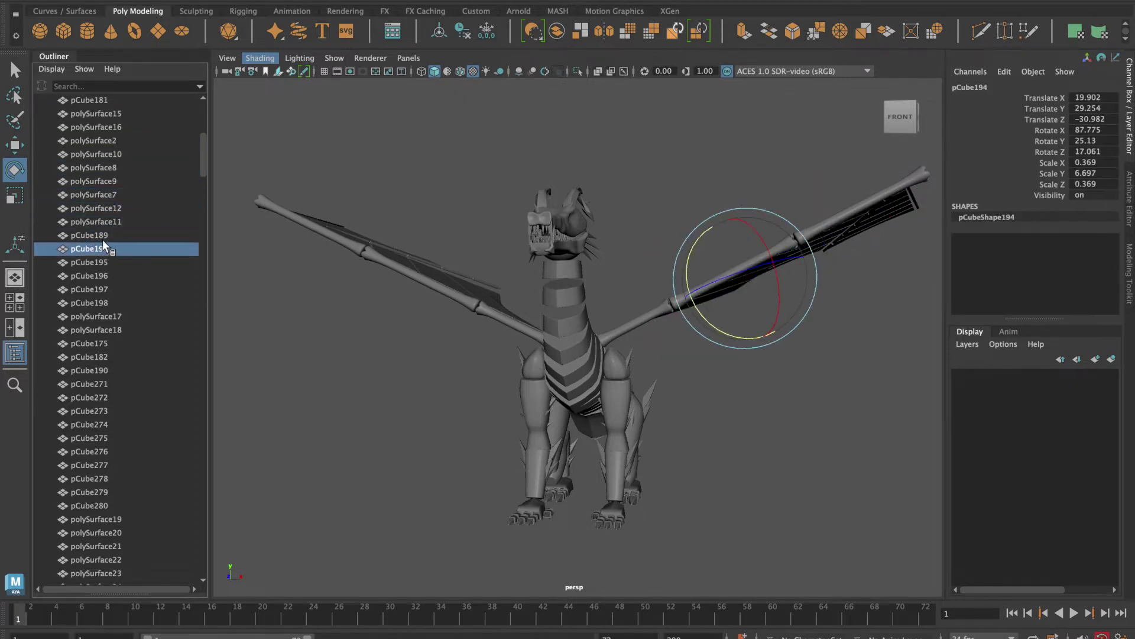
click(106, 262)
click(106, 290)
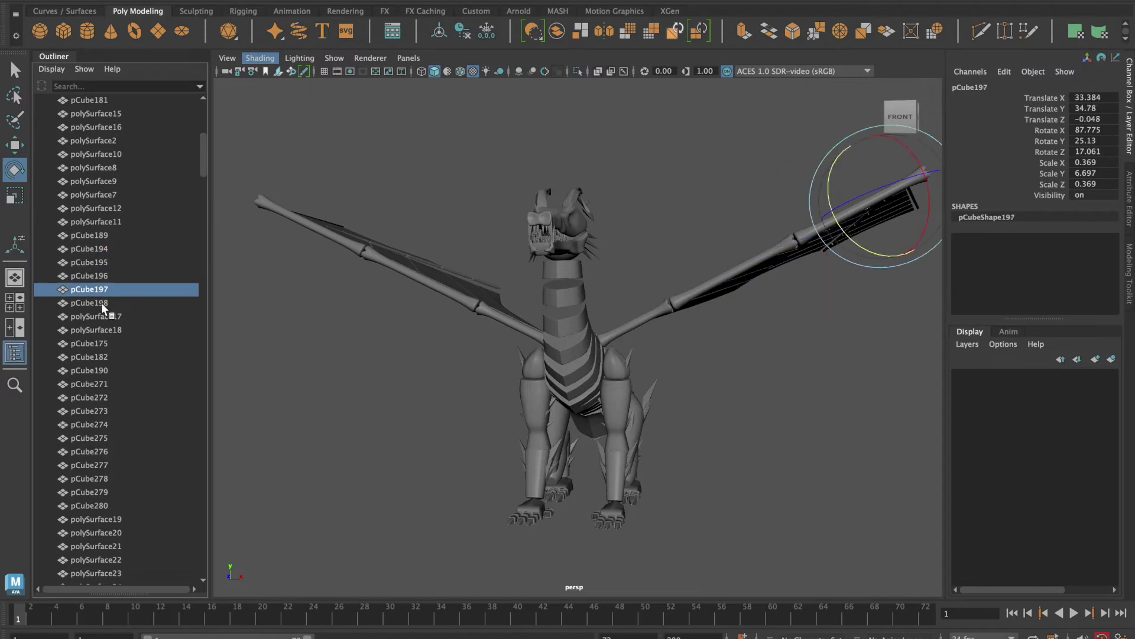
click(104, 317)
click(104, 343)
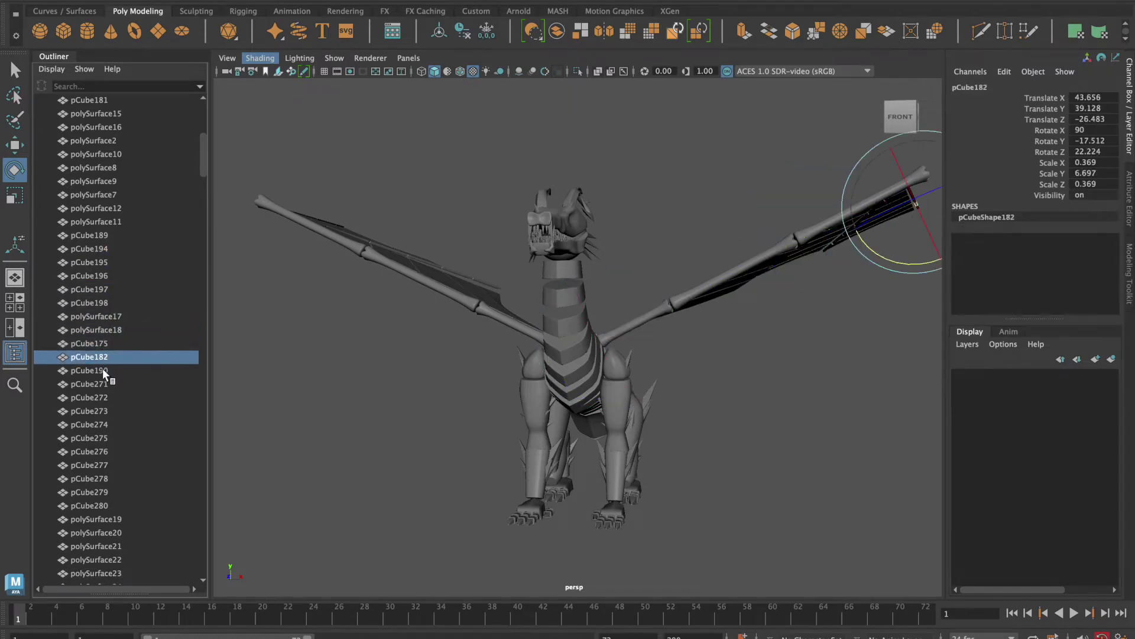
click(107, 370)
click(107, 383)
scroll(105, 409, down, 3)
scroll(105, 427, down, 3)
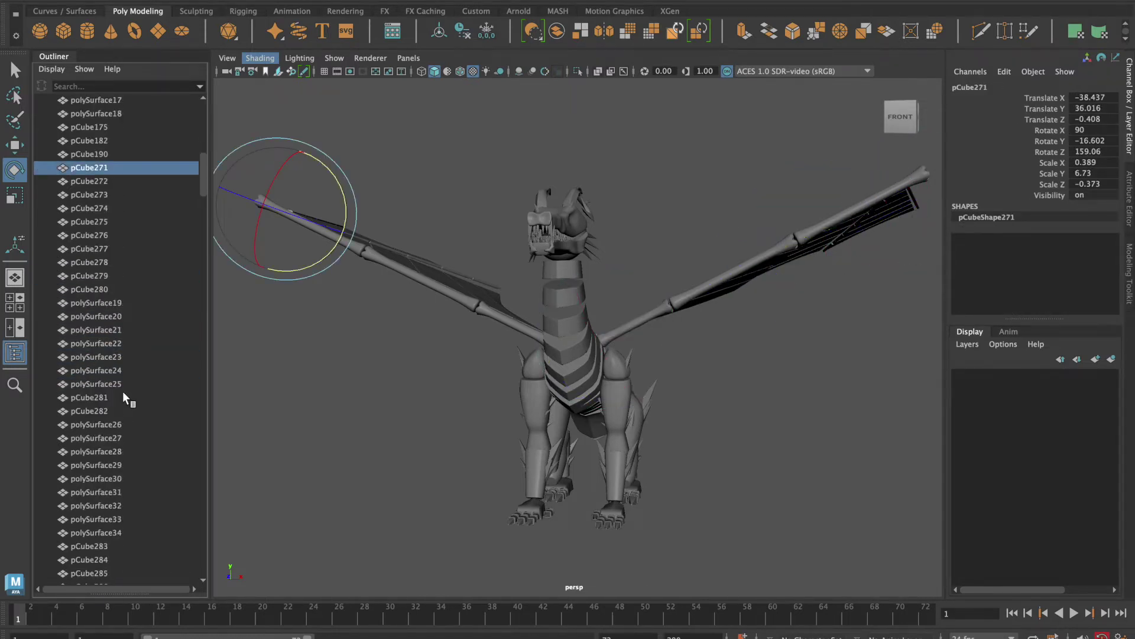
Step: Inspect the other wing's pCube272 through pCube279 and polySurface19
click(107, 181)
click(104, 207)
click(106, 221)
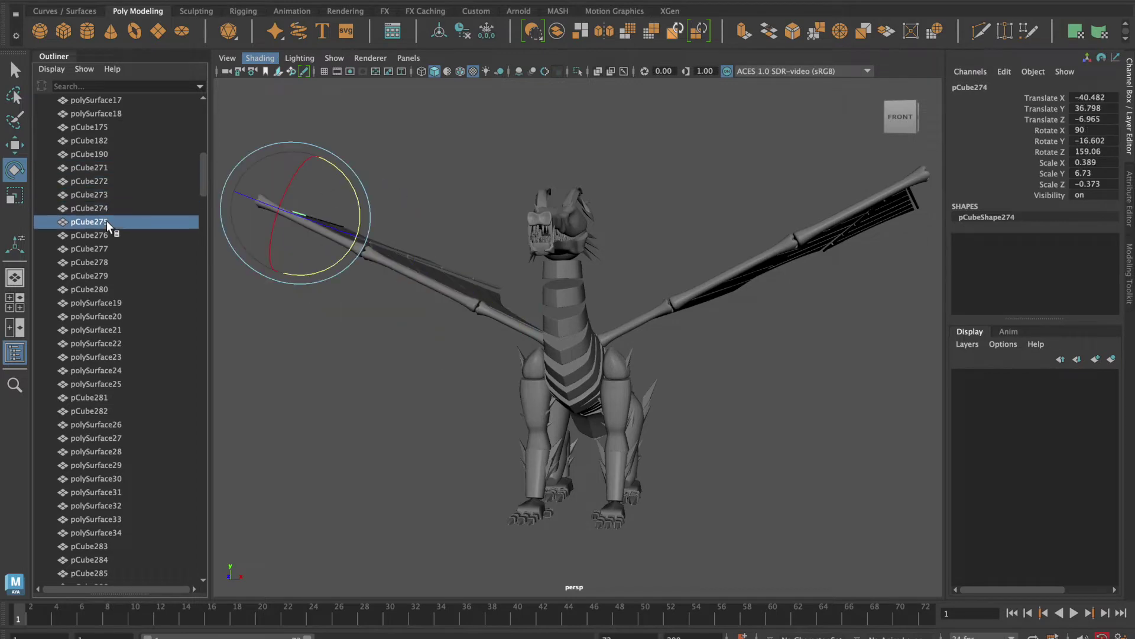
click(107, 249)
click(107, 276)
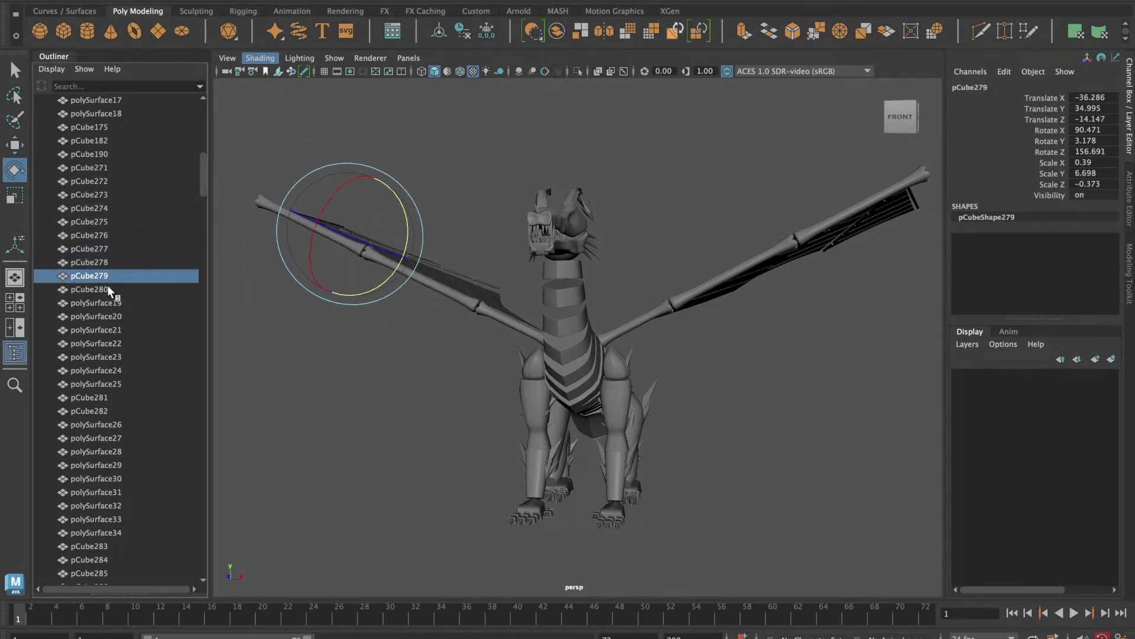
click(114, 302)
scroll(133, 338, down, 3)
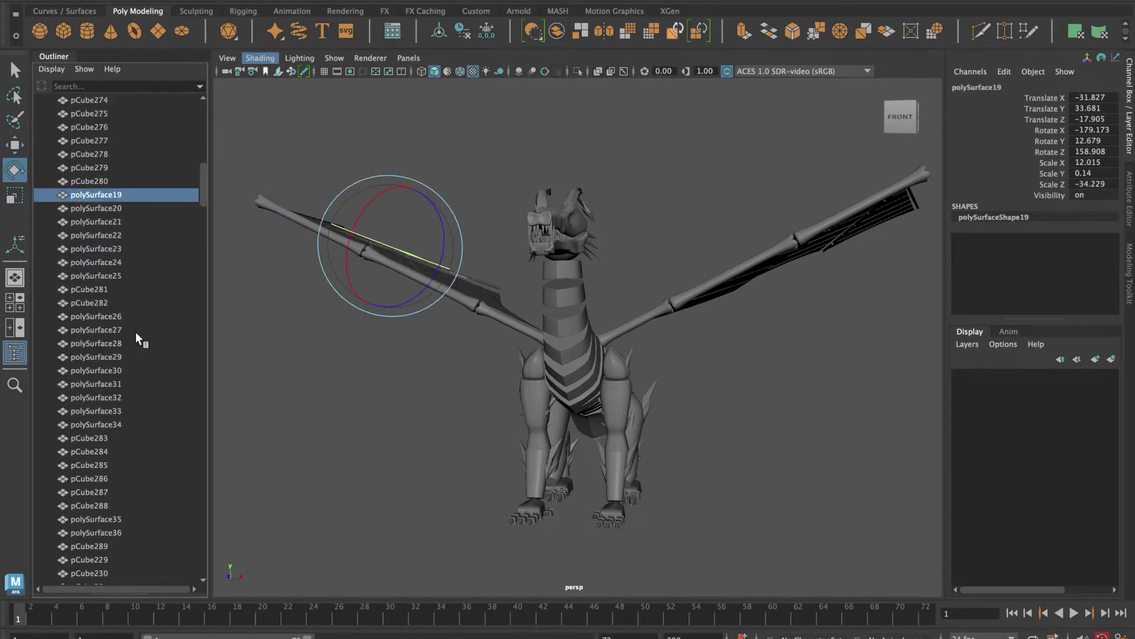
Step: Inspect polySurface20, polySurface22, polySurface23, pCube281 and pCube282
click(119, 208)
click(119, 235)
click(119, 249)
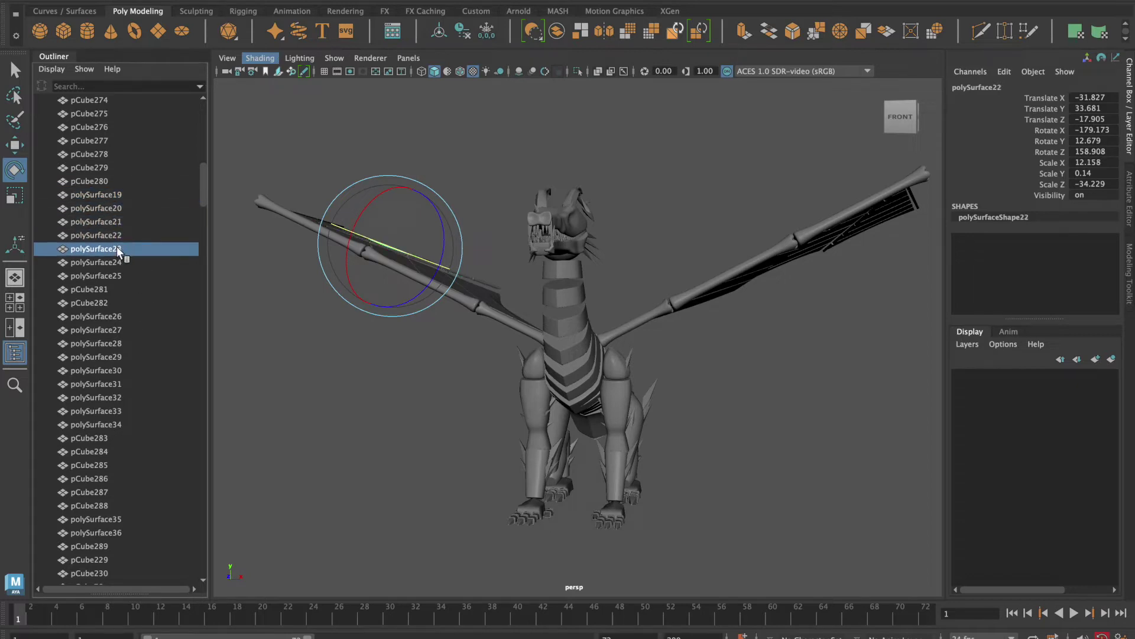
click(119, 276)
click(118, 303)
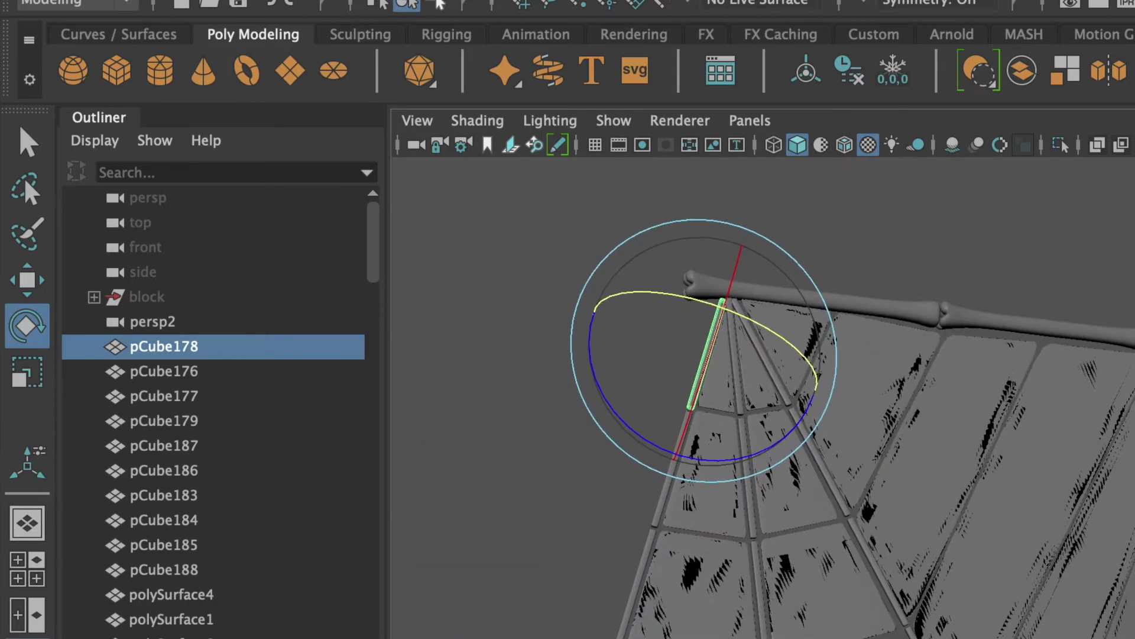
Step: Rename pCube178 to lt_wingFinger1_01 and the next finger pieces to _02 through _04
double_click(178, 346)
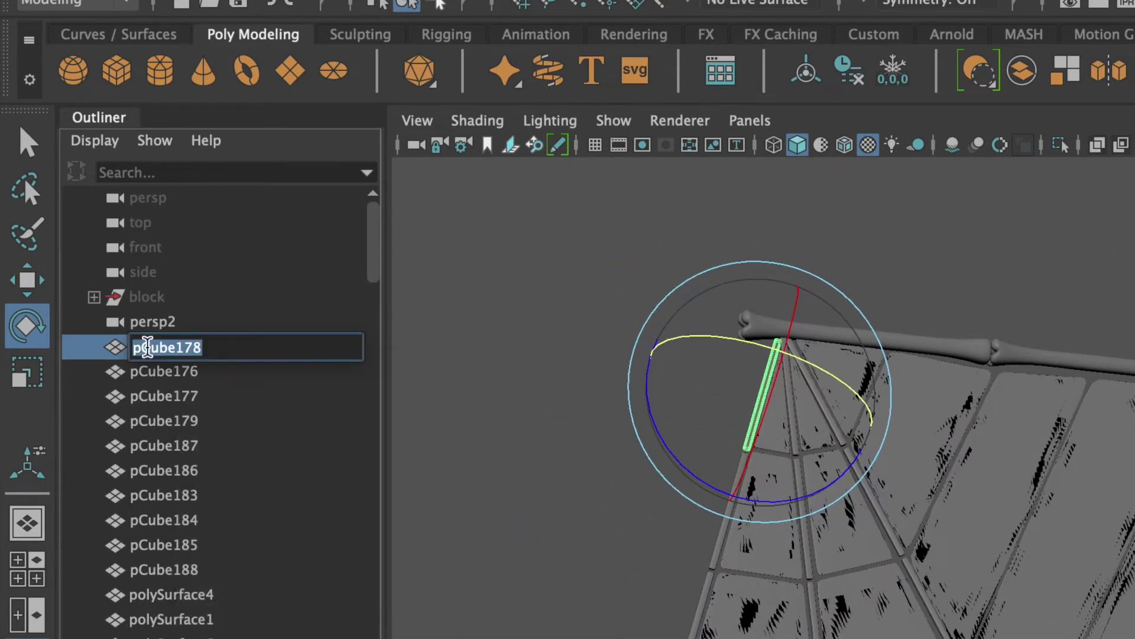
text(lt_wing)
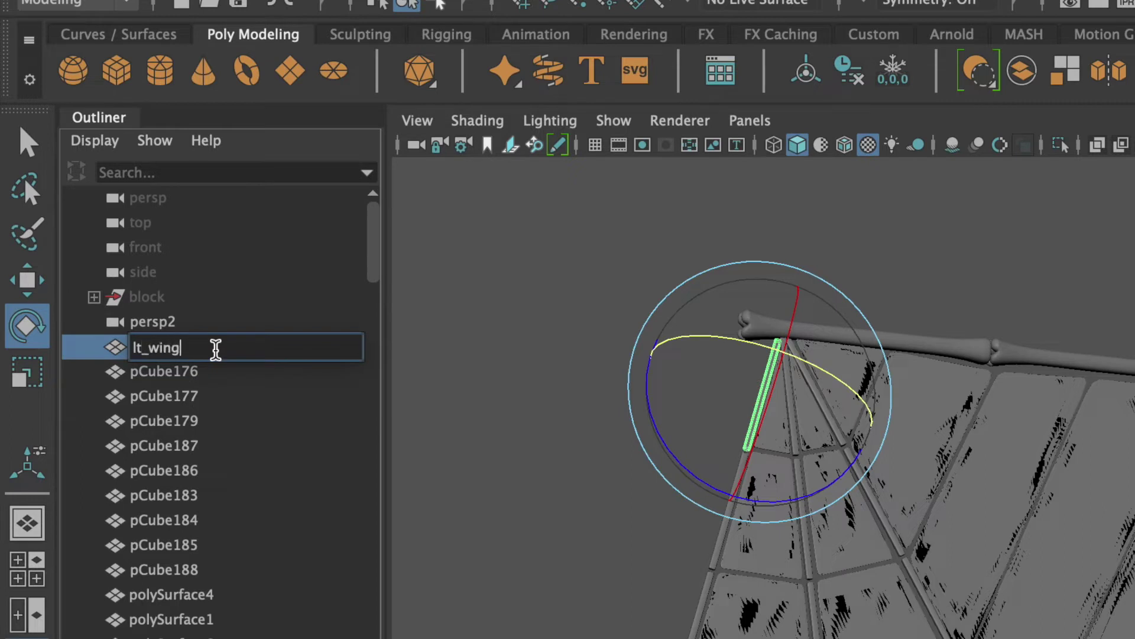
text(Finger1_)
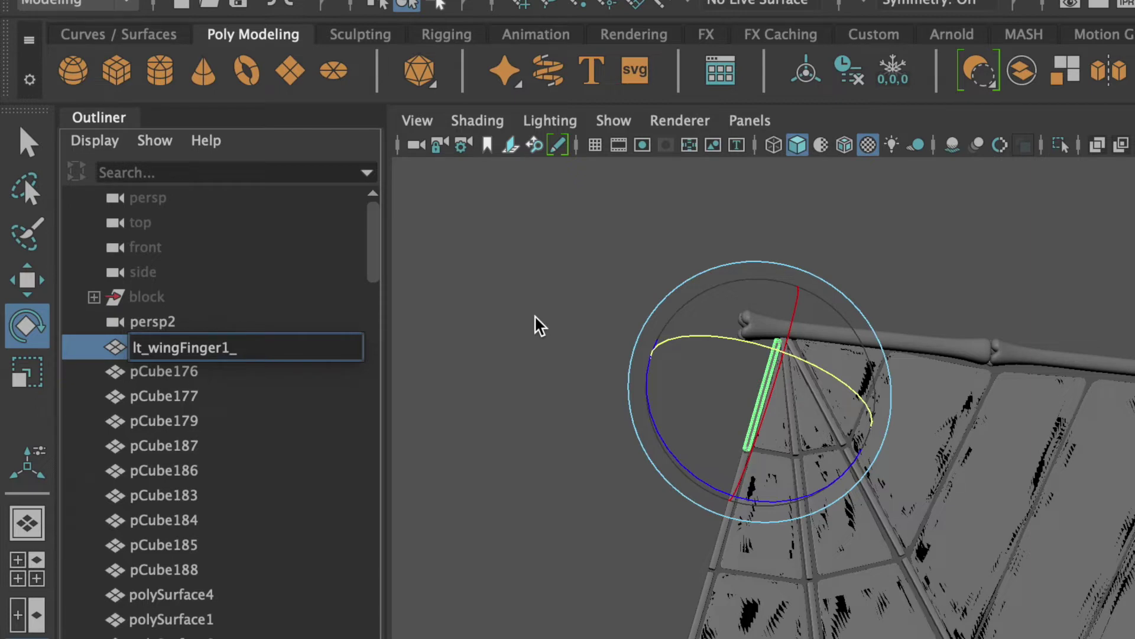
text(01)
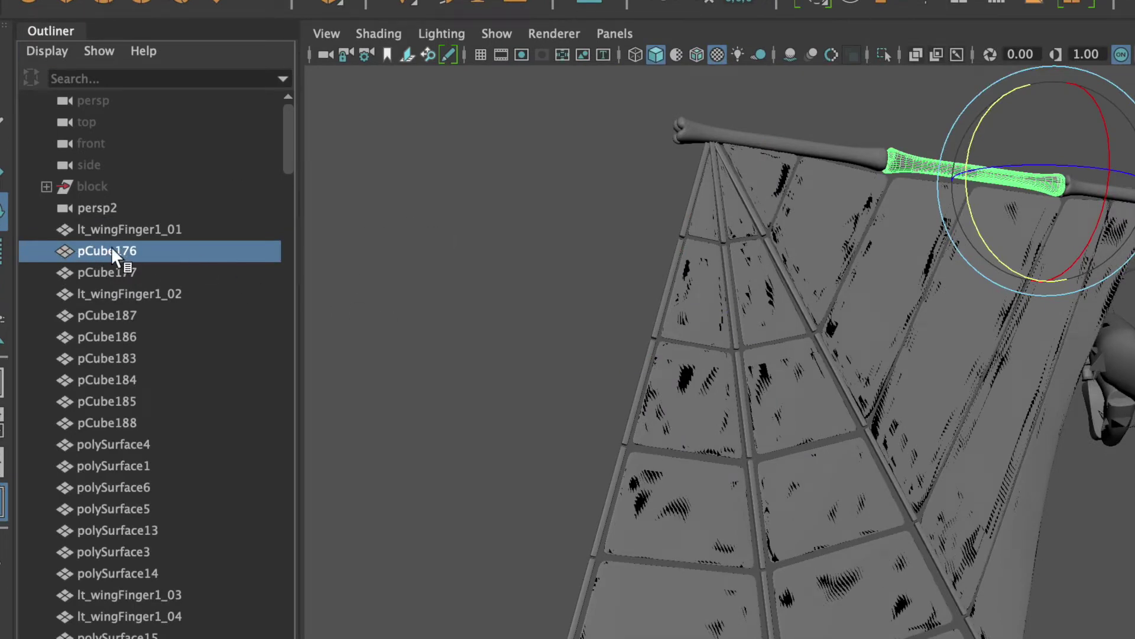
Step: Rename pCube176 to lt_wingArm_02 and pCube177 to lt_wingArm_03
double_click(113, 250)
text(lt)
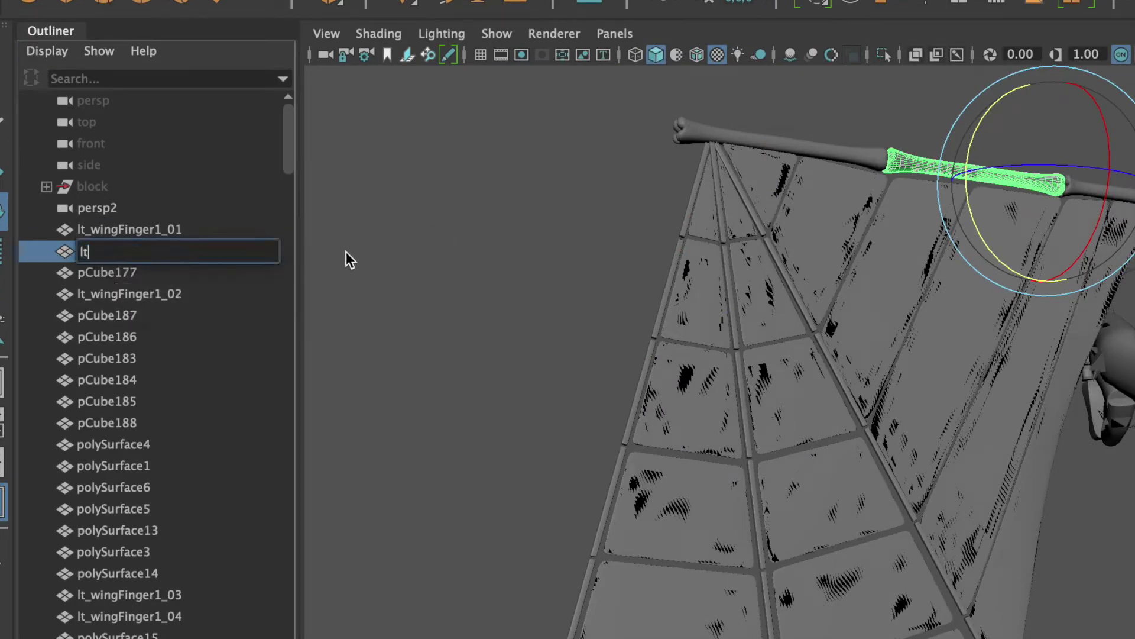
text(ng)
text(02)
click(91, 236)
Step: Give pCube187, pCube186 and the following finger pieces lt_wingFinger names
double_click(91, 235)
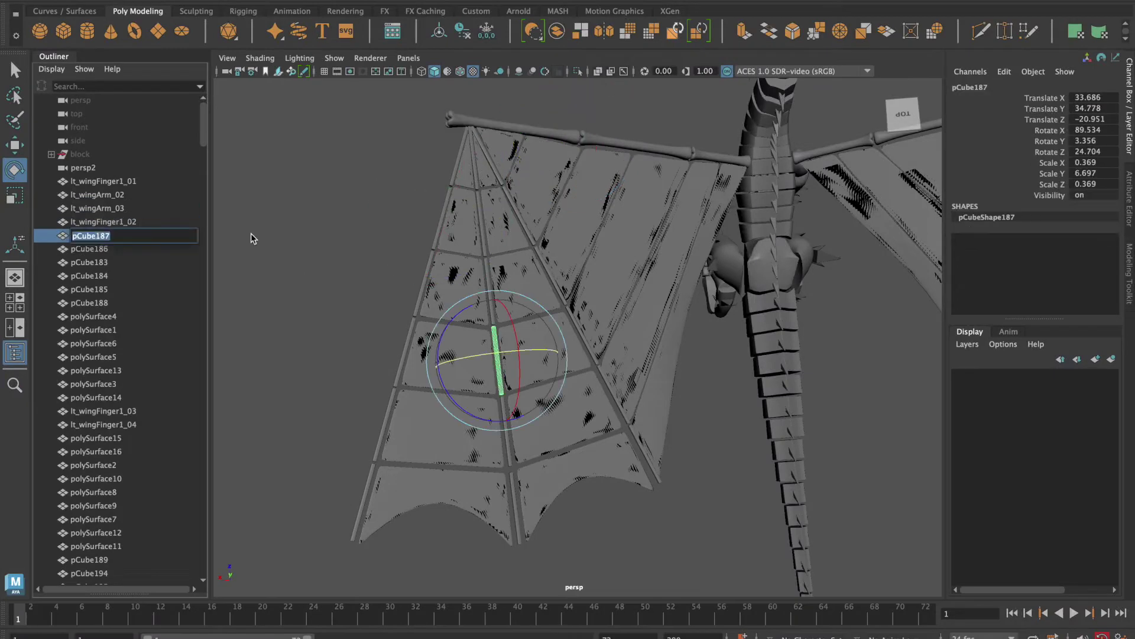
text(lt_wingFinger2_04)
double_click(186, 249)
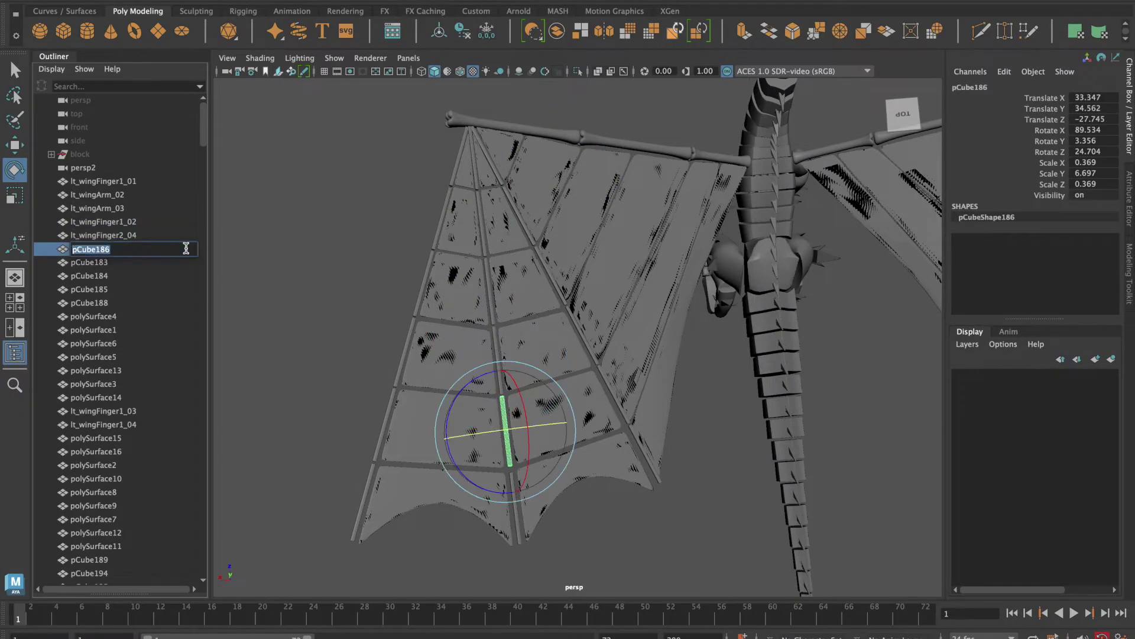
text(lt_wingFinger2_05)
key(Return)
double_click(98, 263)
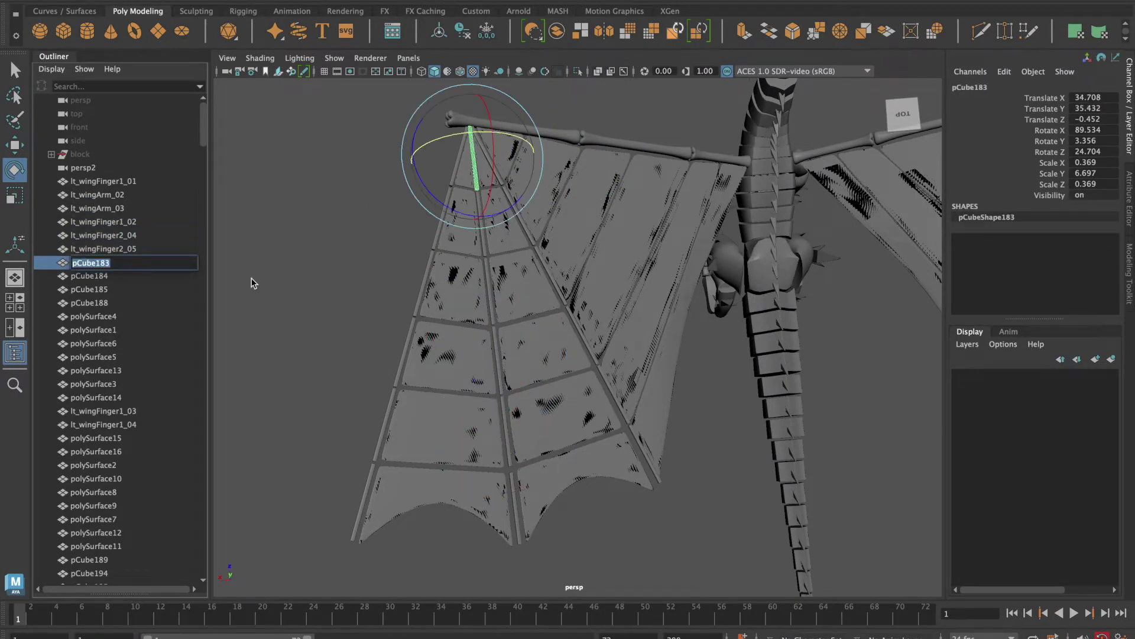
text(lt_wingFinger2_01lt_wingFinger2_02)
double_click(104, 290)
text(lt_wingFinger2_03)
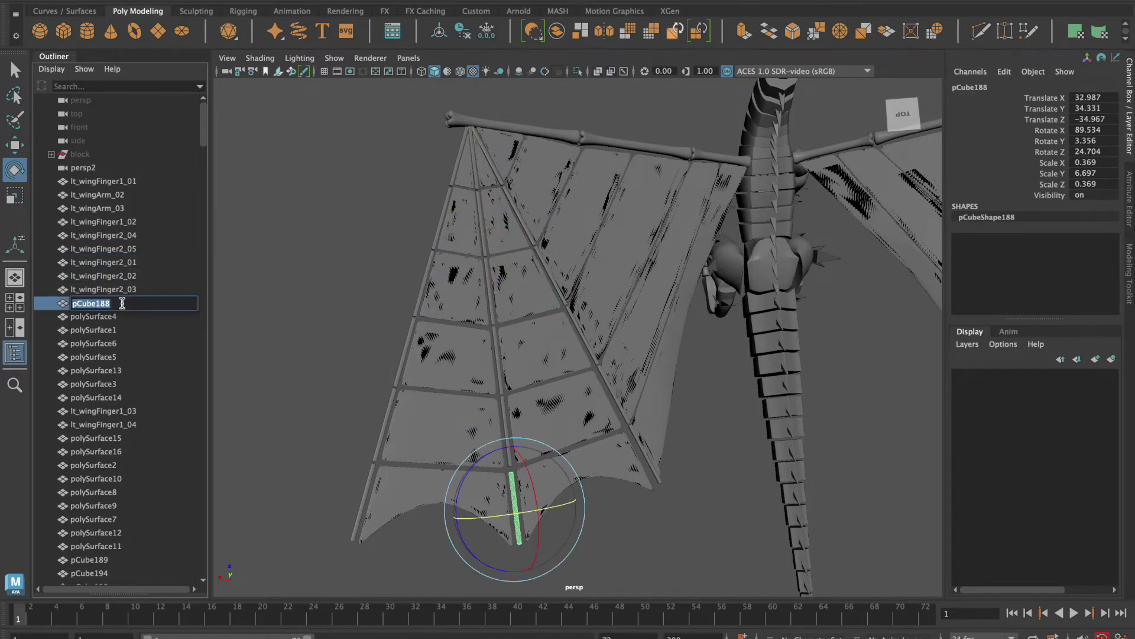
text(lt_wingFinger2_06)
key(Return)
key(Down)
Step: Rename flap pieces polySurface4, polySurface1, the next flap and polySurface5 with lt_wingFlap names
double_click(145, 317)
text(lt_wingF)
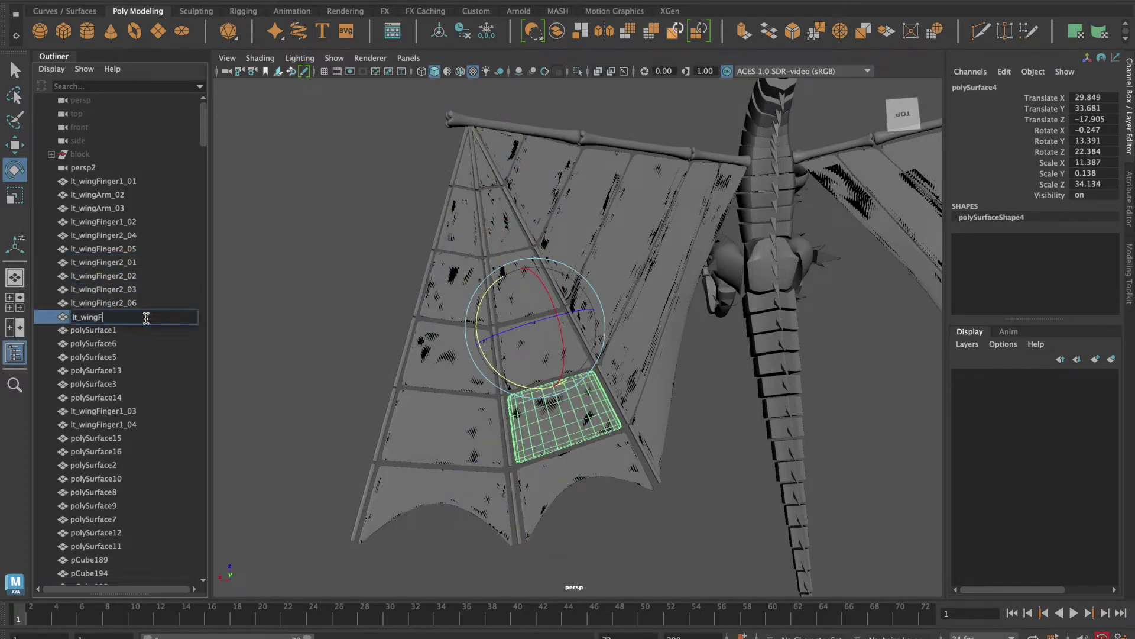
text(lap2_05)
key(Return)
key(Down)
double_click(154, 330)
text(lt_wingFla)
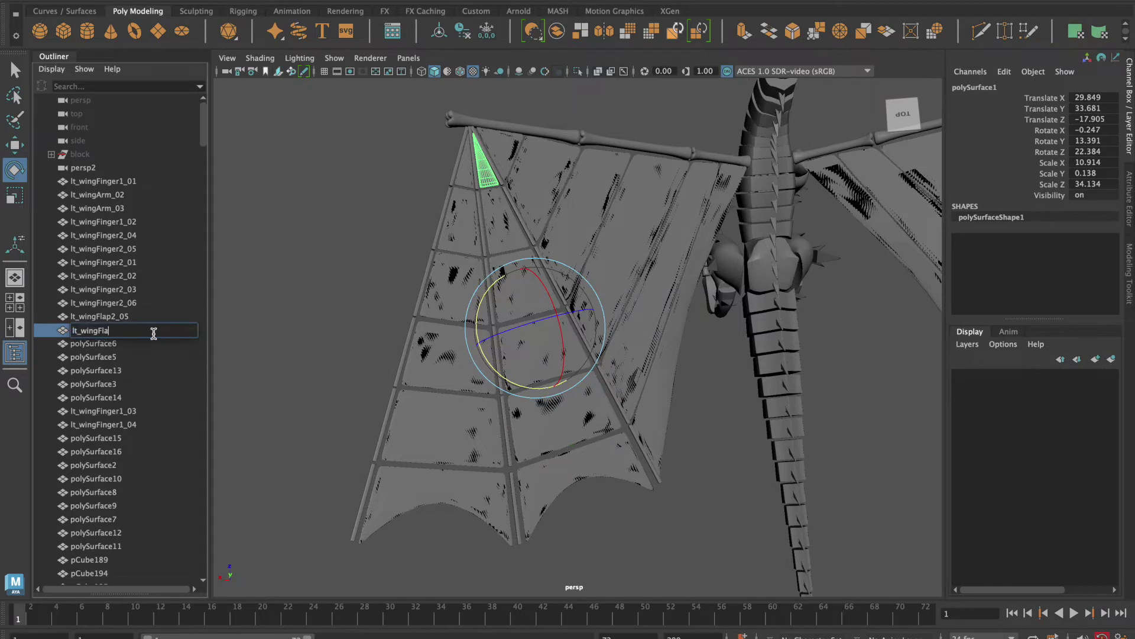
text(p2_01)
key(Return)
key(Down)
double_click(152, 343)
text(lt_wingFlap2_03)
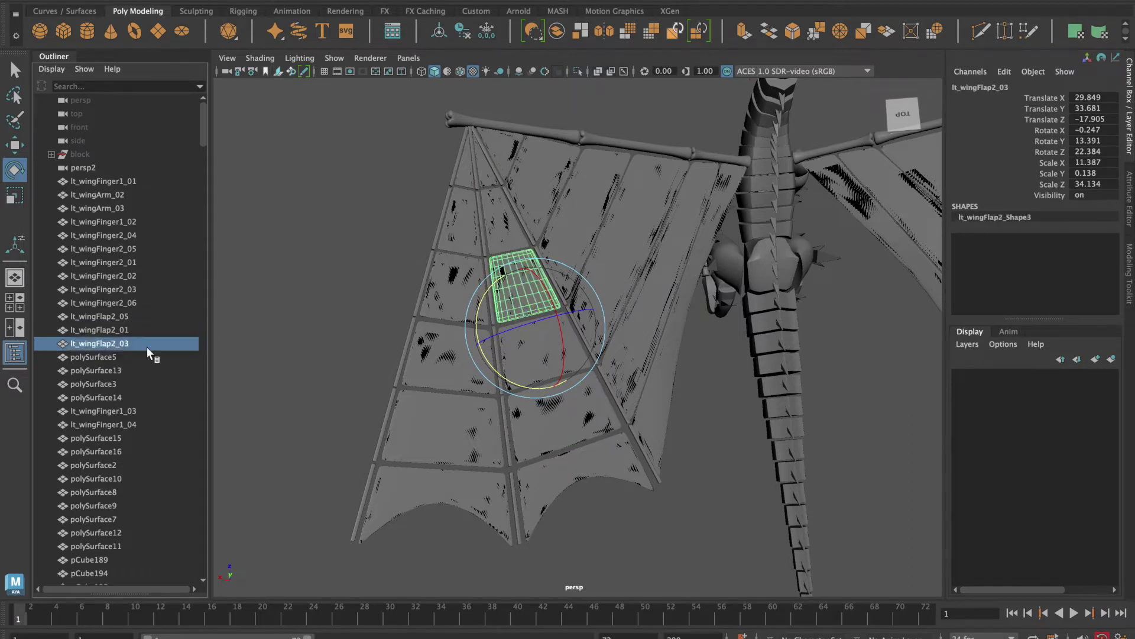
key(Return)
key(Down)
double_click(152, 357)
text(lt_wingFlap2_04)
Step: Name the next flap pieces, including polySurface3, as lt_wingFlap segments
key(Return)
key(Down)
text(lt_wingFlap1_03)
key(Return)
key(Down)
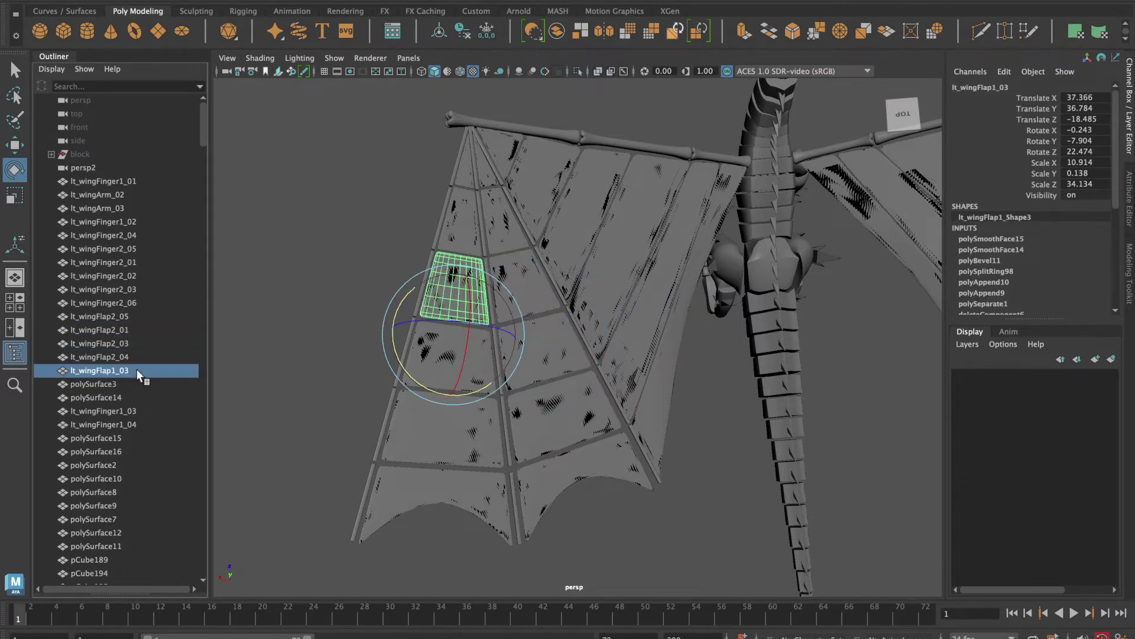
double_click(133, 384)
text(lt_wingFlap2_06)
key(Return)
Step: Rename flap pieces polySurface14, polySurface15 and polySurface16 with lt_wingFlap names
key(Down)
double_click(181, 397)
text(lt_wingFlap2_0)
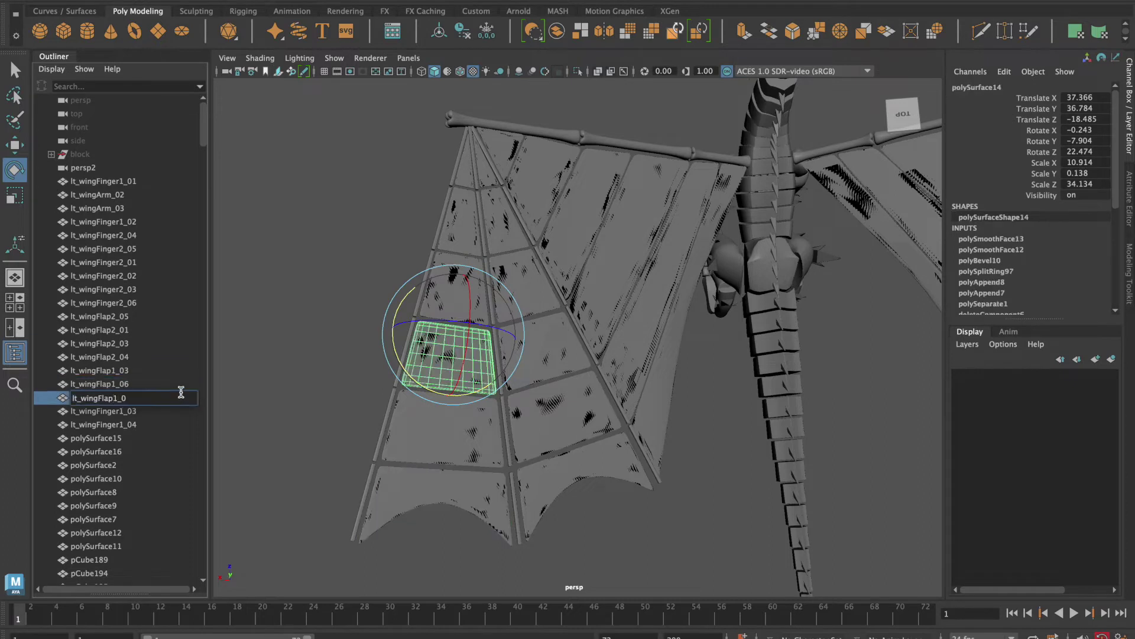
text(4)
key(Return)
double_click(134, 437)
text(lt_wingFlap1_05)
key(Return)
key(Down)
double_click(134, 452)
text(lt_wingFlap2_0)
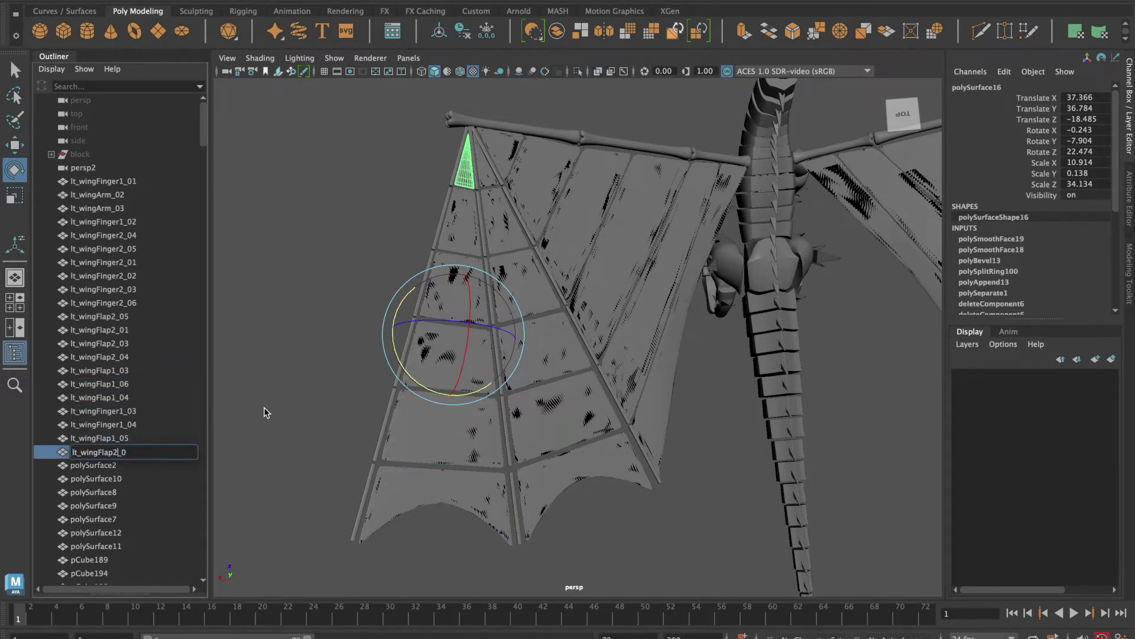
Step: Name polySurface2 and the flaps after it as lt_wingFlap segments
key(Return)
key(Down)
double_click(169, 464)
text(lt_wingFlap2_02)
key(Return)
key(Down)
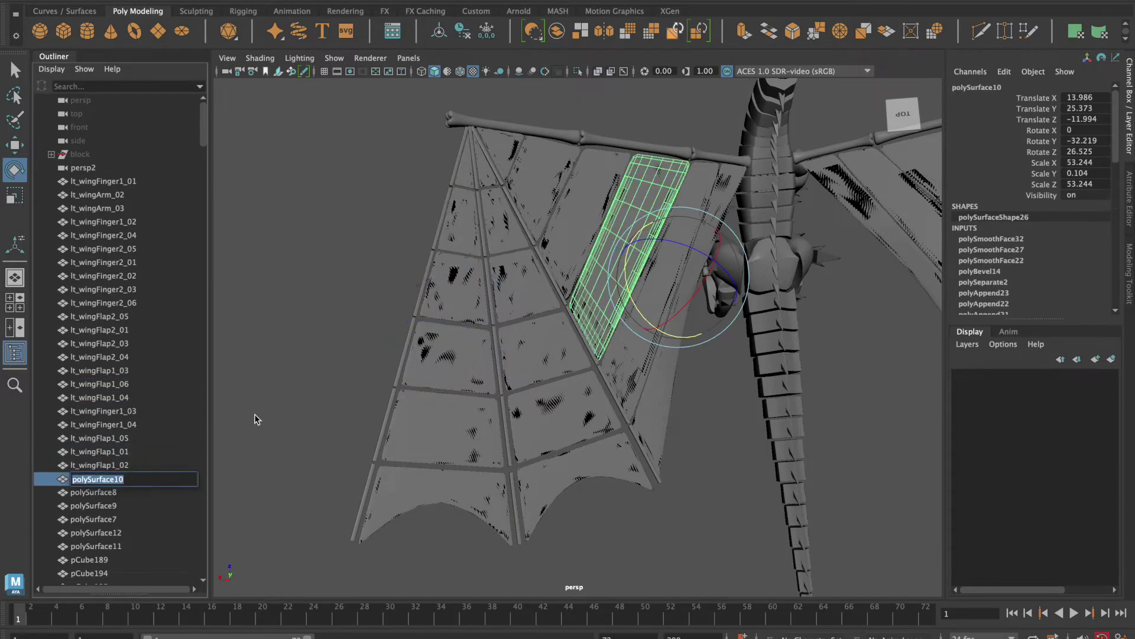
text(lt_wingFlap3_04)
key(Return)
key(Down)
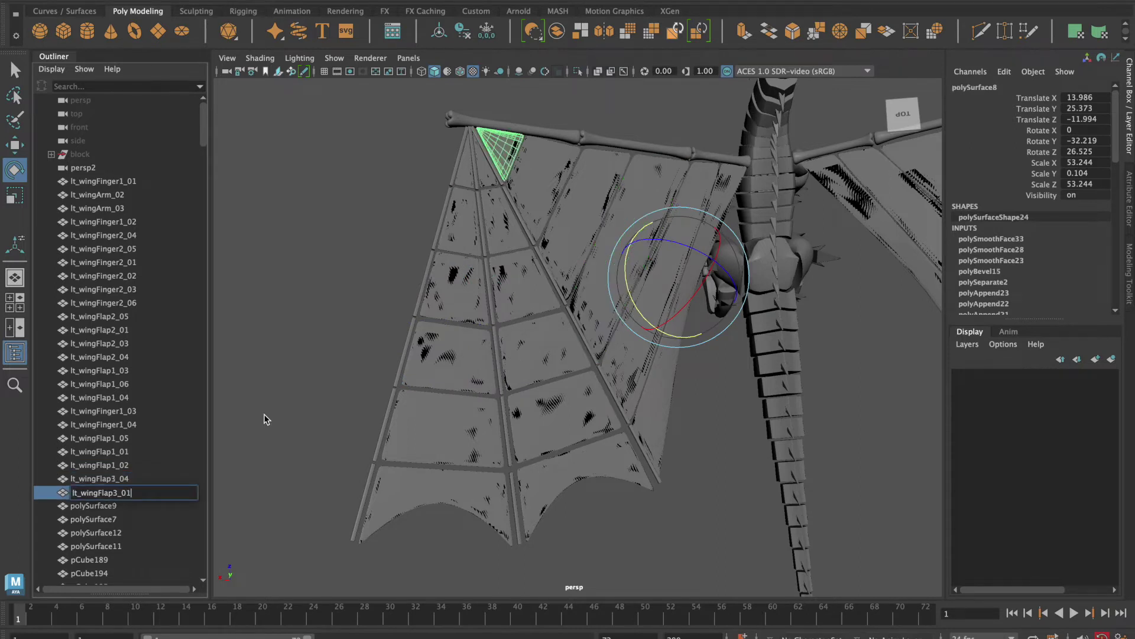
Step: Rename polySurface7 and the neighbouring flap pieces with lt_wingFlap names
key(Return)
key(Down)
double_click(118, 290)
text(lt_wingFlap3_05)
key(Return)
key(Down)
double_click(118, 302)
text(lt_wingFlap_0)
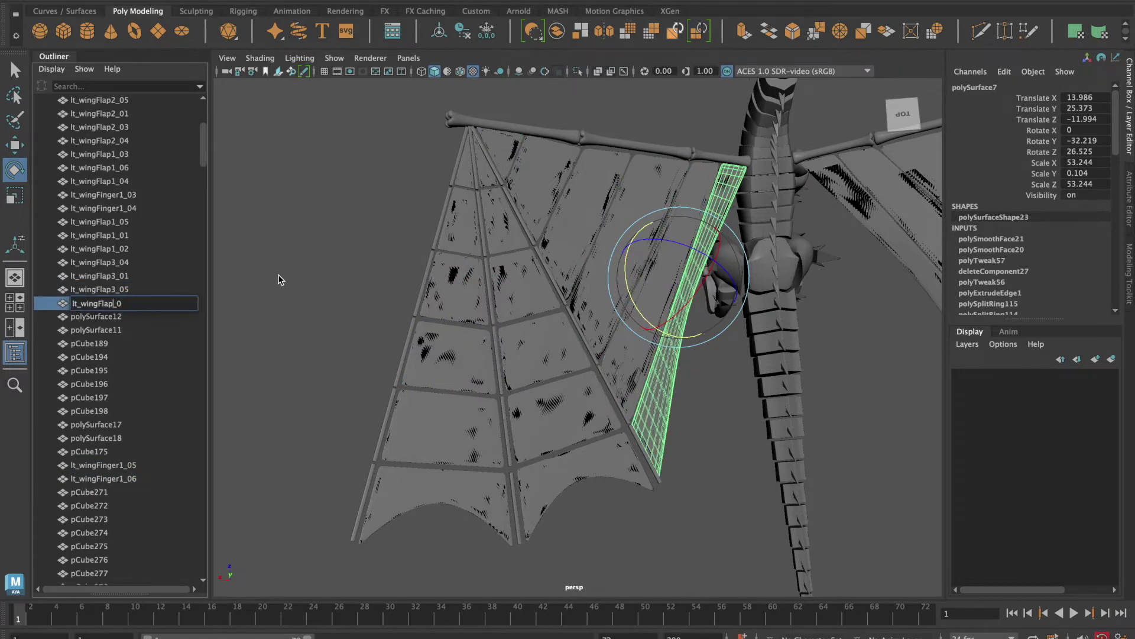
text(36)
key(Return)
key(Down)
text(lt_wingFlap3_02)
Step: Name the polySurface11 flap piece as an lt_wingFlap segment
key(Return)
key(Down)
double_click(159, 331)
text(lt_wingFlap2_0)
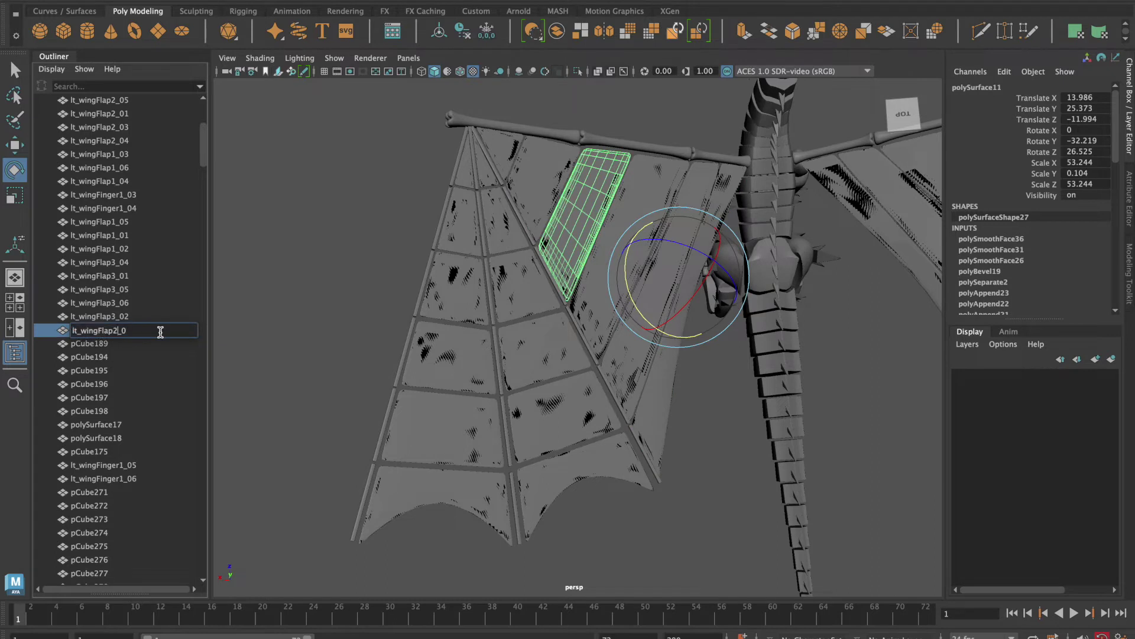
text(3)
key(Return)
key(Down)
text(lt_wingFlap2_0)
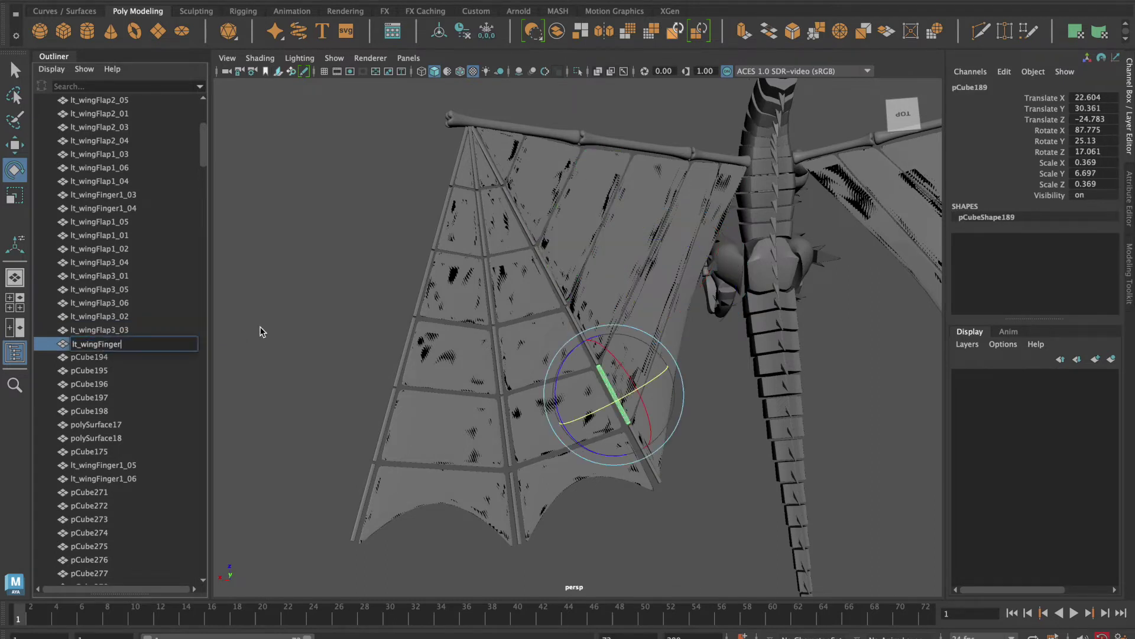
text(5)
Step: Give the remaining wing finger pieces their lt_wingFinger names
key(Return)
key(Down)
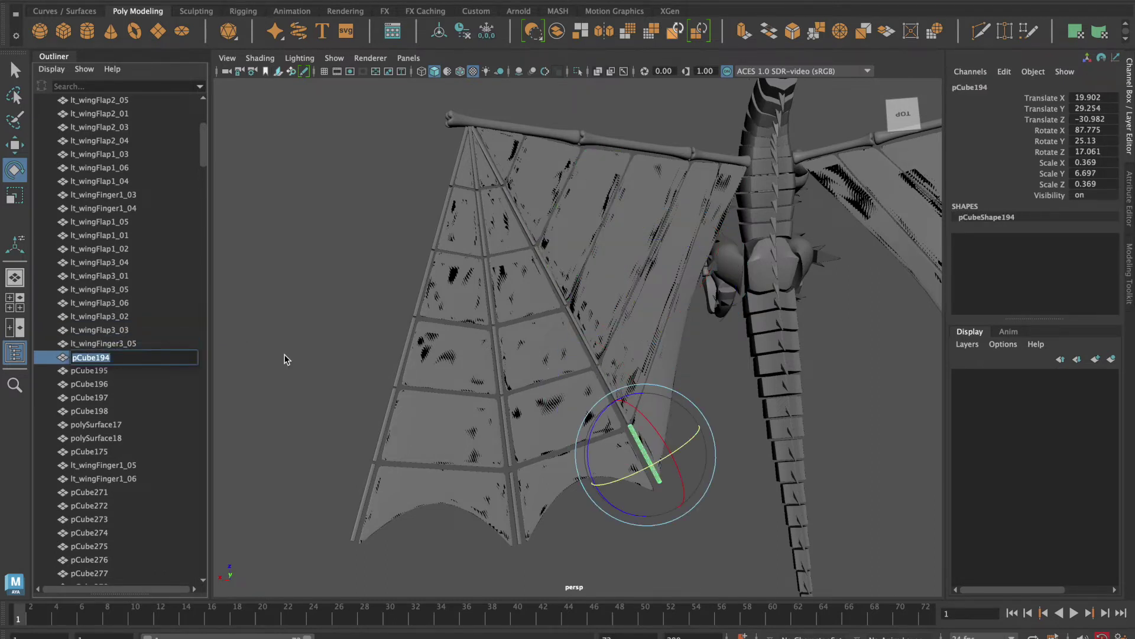
text(lt_wingFinger3_06)
key(Return)
key(Down)
text(lt_wingFinger3_03)
key(Return)
key(Down)
text(lt_wingFinger3_04)
key(Return)
key(Down)
text(lt_wingFinger3_01)
key(Return)
key(Down)
text(lt_wingFinger3_02)
key(Return)
key(Down)
text(lt_wingFla)
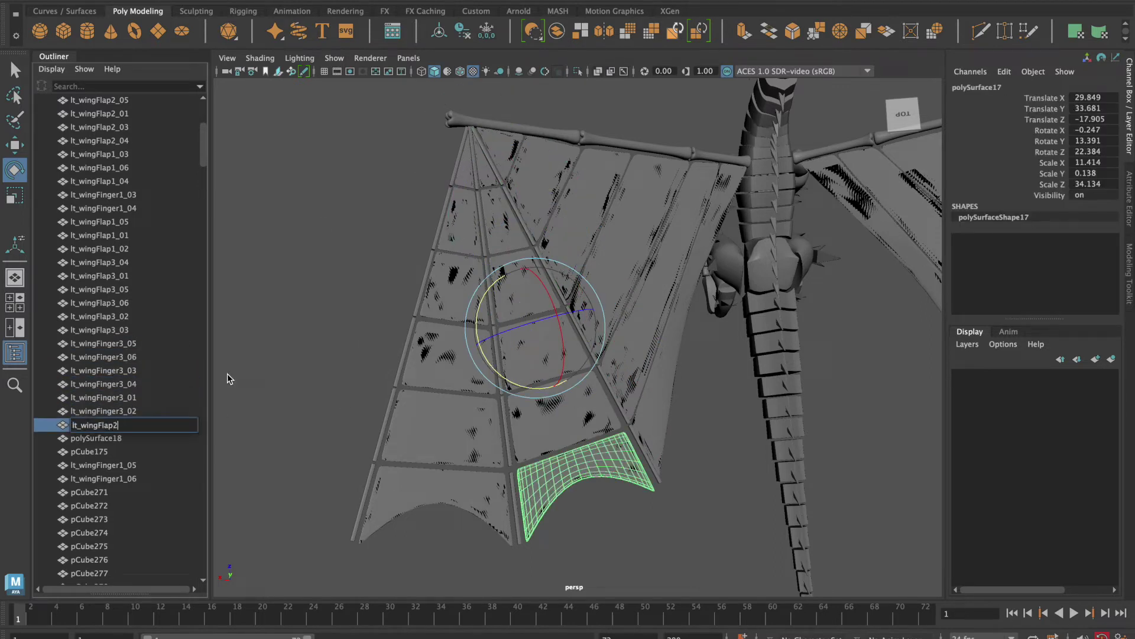
Step: Name the last flap pieces and the pCube175 wing arm piece
key(Return)
key(Down)
text(lt_wingFlap2_02)
key(Return)
key(Down)
scroll(132, 364, up, 3)
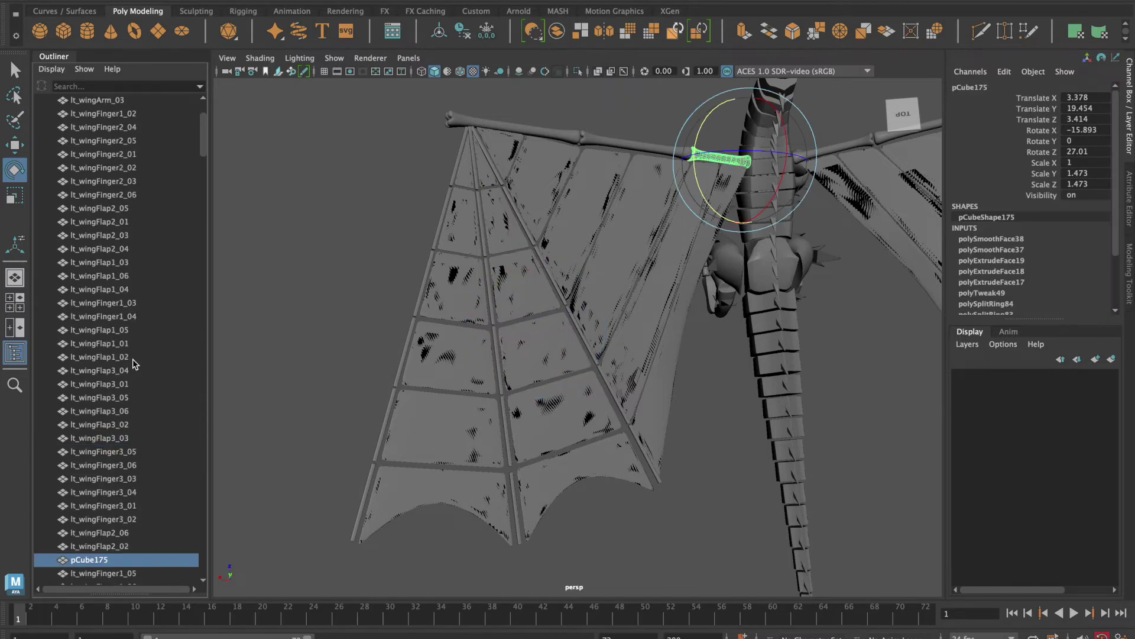
text(lt_wingArm_01)
key(Return)
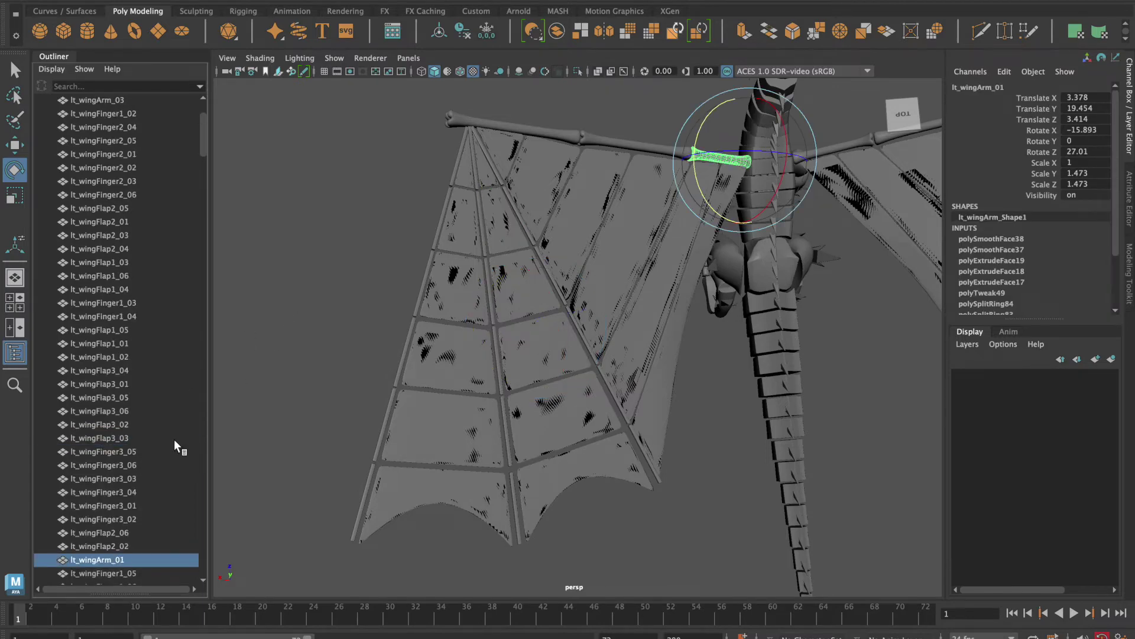
scroll(131, 387, down, 5)
Step: Check pCube271 and lt_wingFlap1_01, then save the scene as Dragon_R.mb
click(132, 388)
mouse_move(553, 387)
alt+mouse_down()
mouse_move(601, 442)
mouse_move(562, 452)
mouse_move(489, 385)
mouse_move(702, 347)
mouse_move(545, 355)
mouse_move(715, 324)
alt+mouse_up()
click(489, 385)
click(710, 342)
key(ctrl+shift+s)
text(Dragon_R)
key(Return)
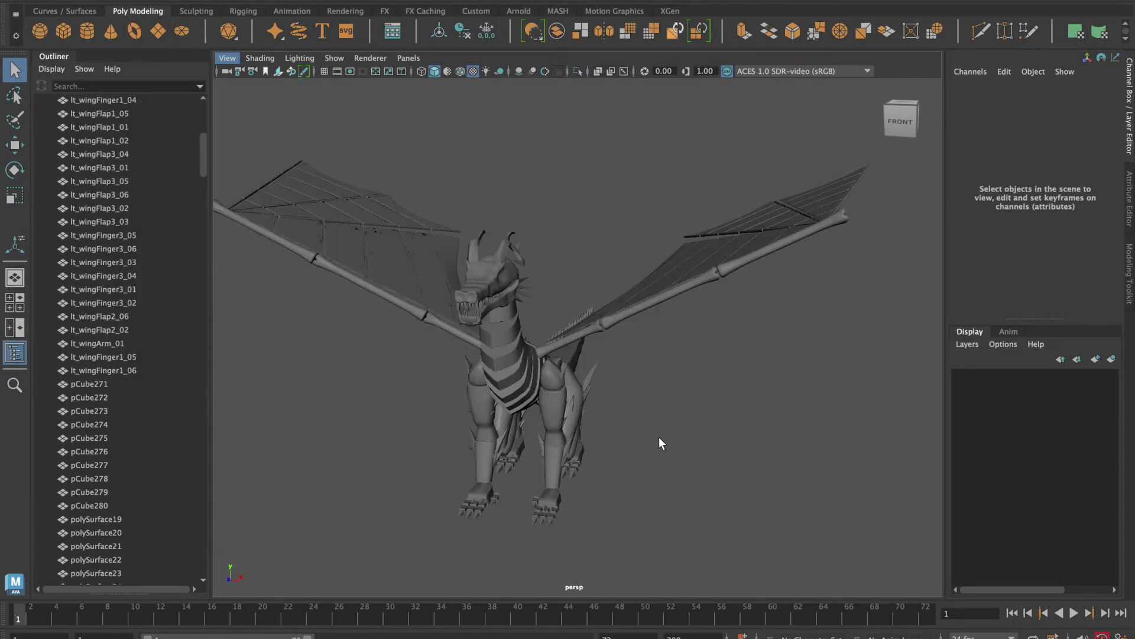
alt+right_drag(659, 444, 770, 443)
scroll(770, 439, up, 3)
key(f)
scroll(139, 432, down, 5)
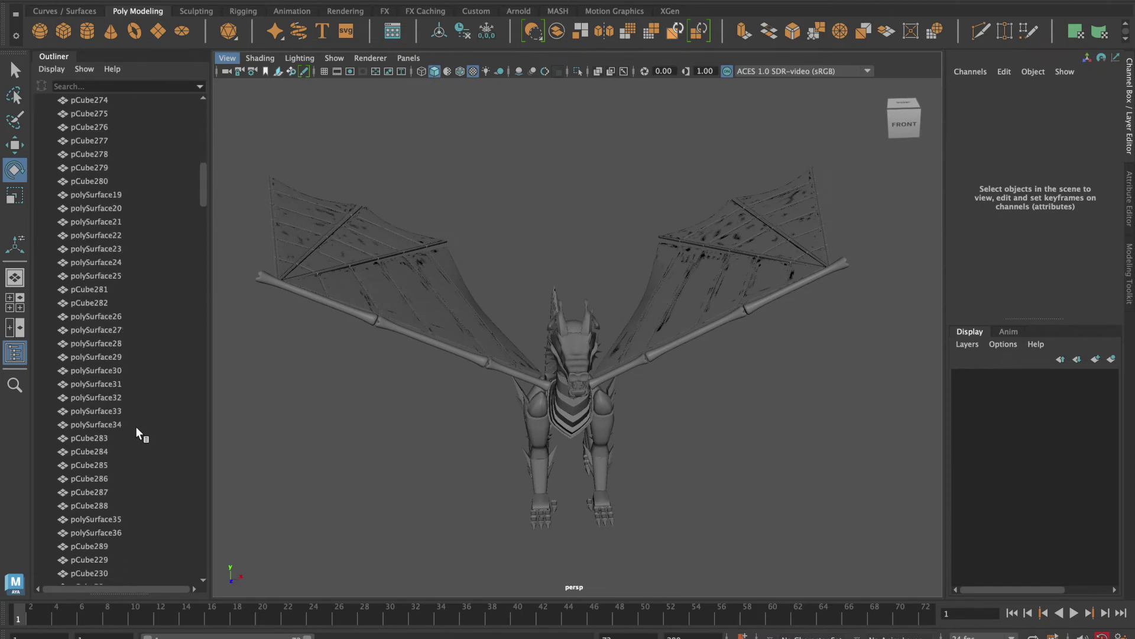
drag(197, 412, 200, 189)
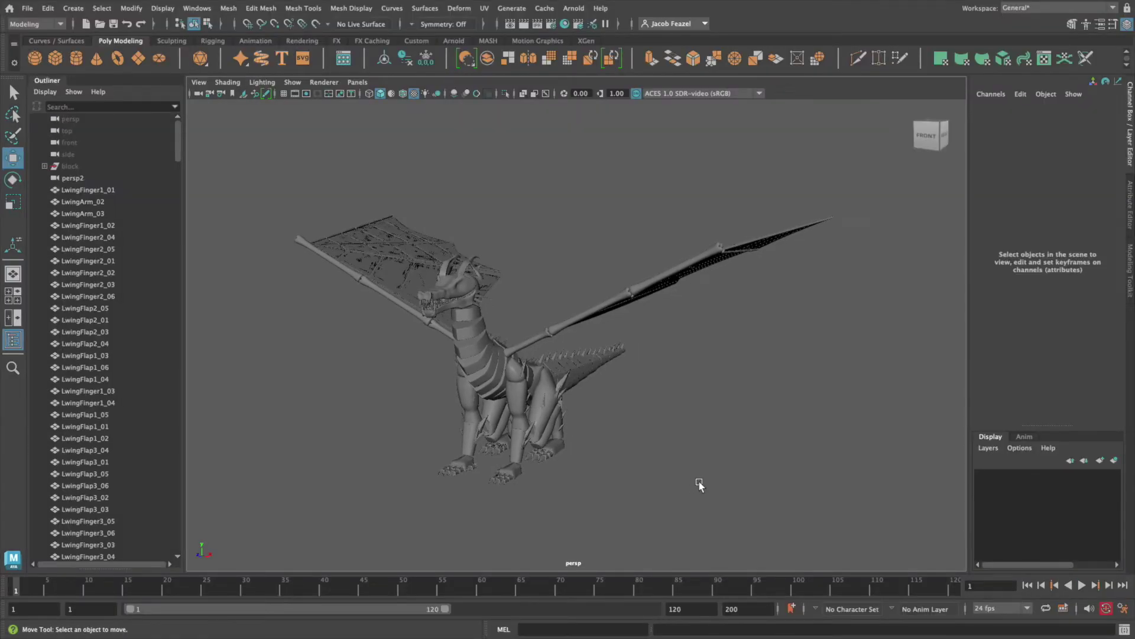
Step: Inspect the Spine2 neck ring, a body piece, Tail14 and the left back leg
click(463, 327)
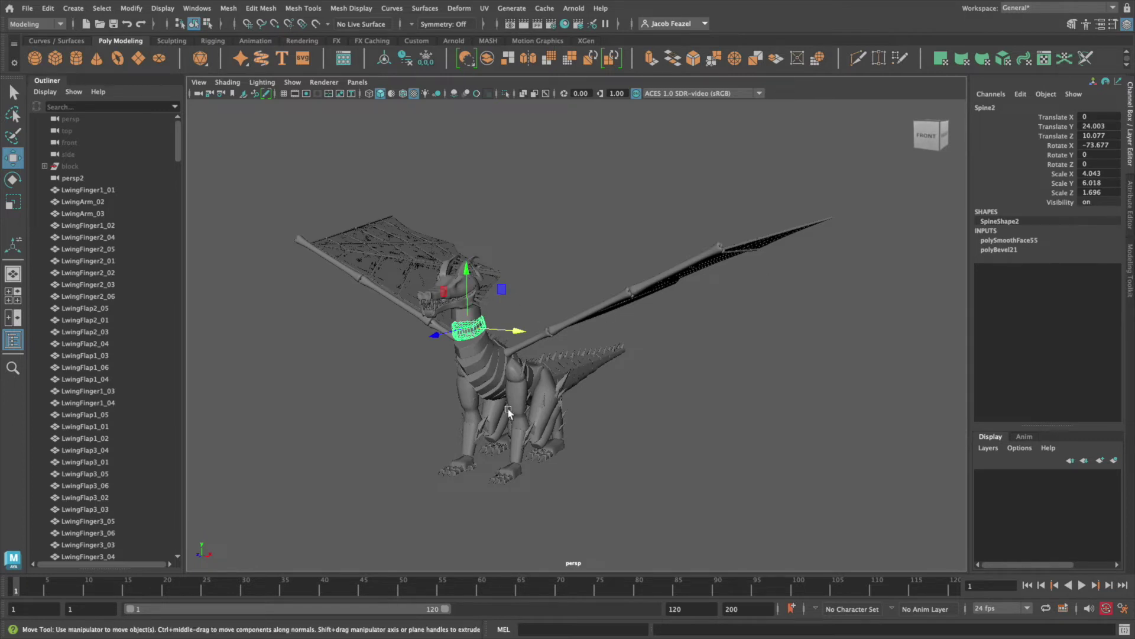
click(533, 389)
click(572, 380)
click(615, 352)
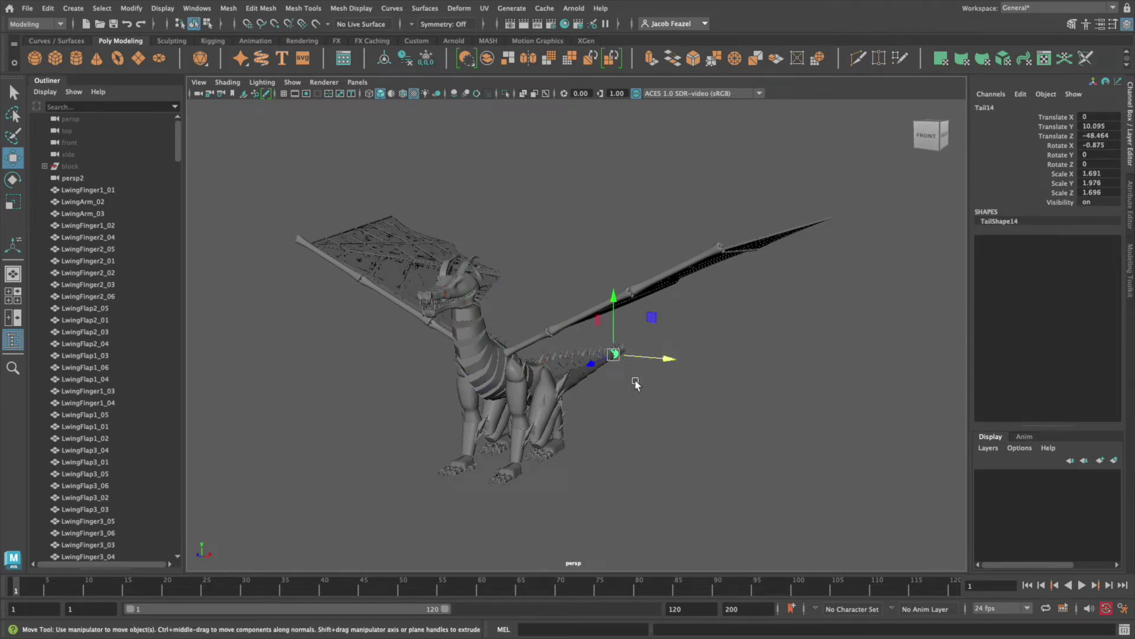
key(q)
click(551, 416)
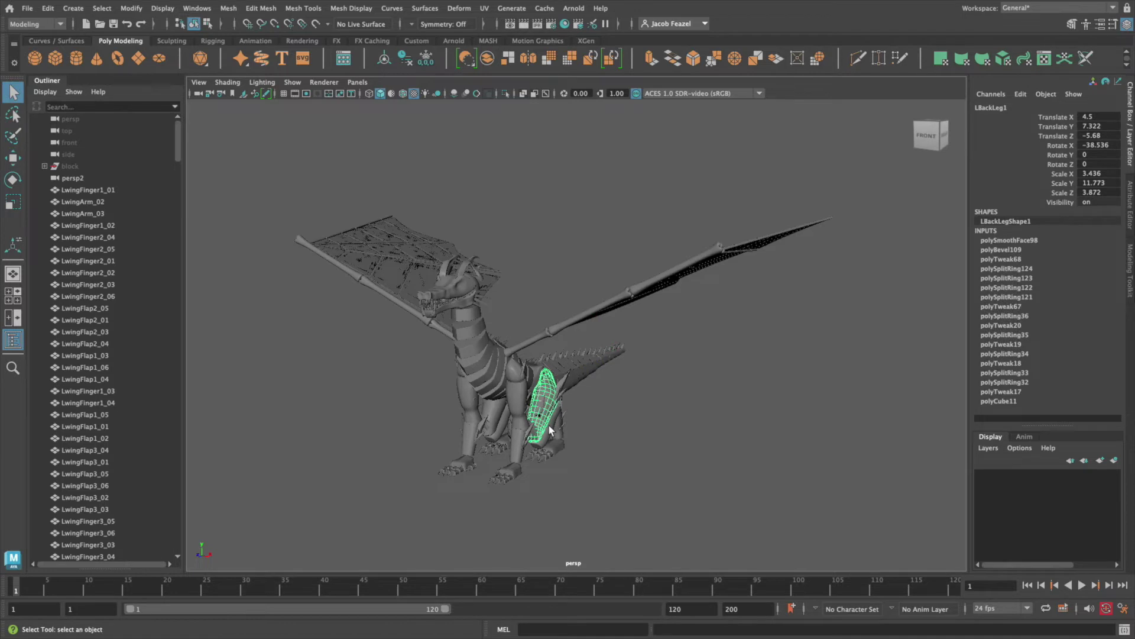
Step: Check chest, RArm3, LArm2 and head pieces, then marquee-select the entire dragon
click(480, 395)
click(466, 400)
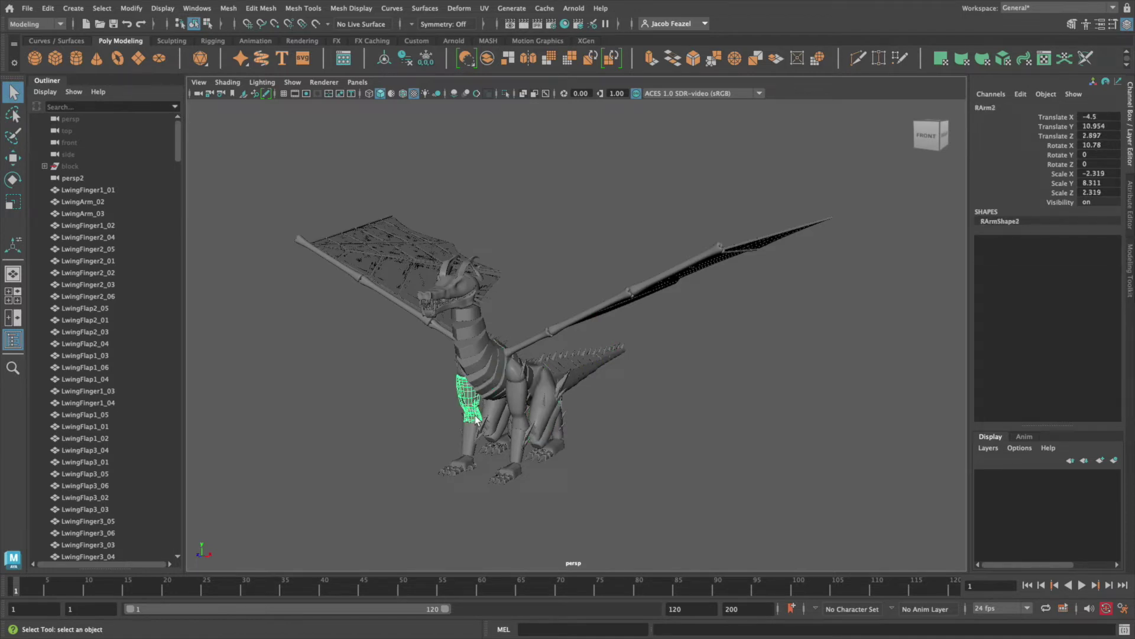
click(473, 433)
click(524, 428)
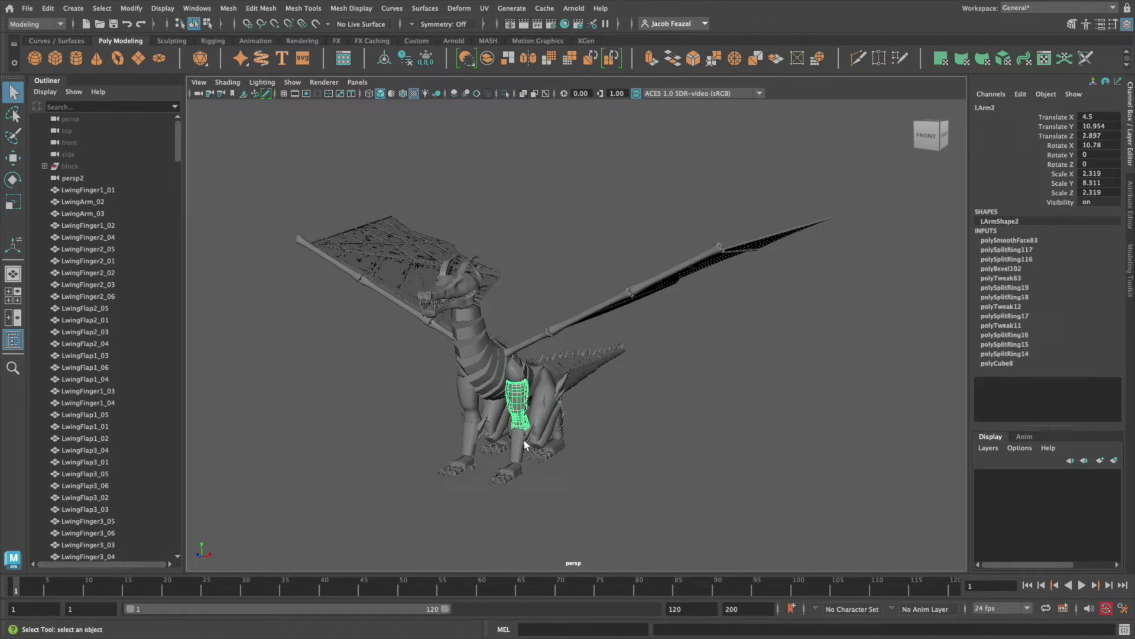
click(526, 446)
click(477, 331)
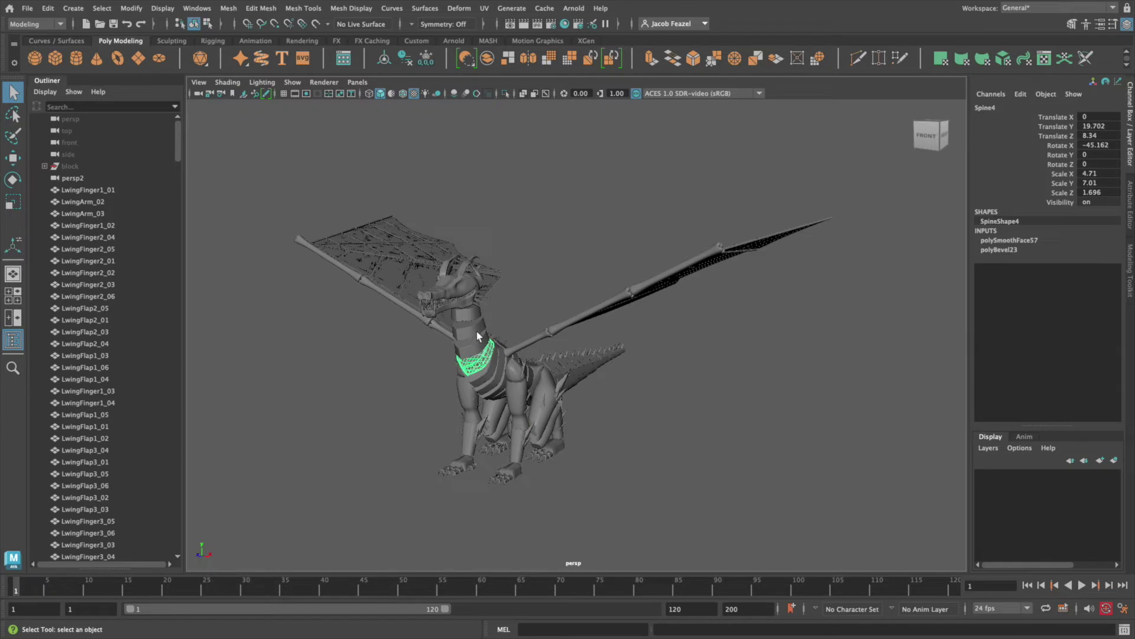
click(462, 301)
click(619, 353)
mouse_move(907, 487)
mouse_down()
mouse_move(162, 118)
mouse_move(207, 146)
mouse_up()
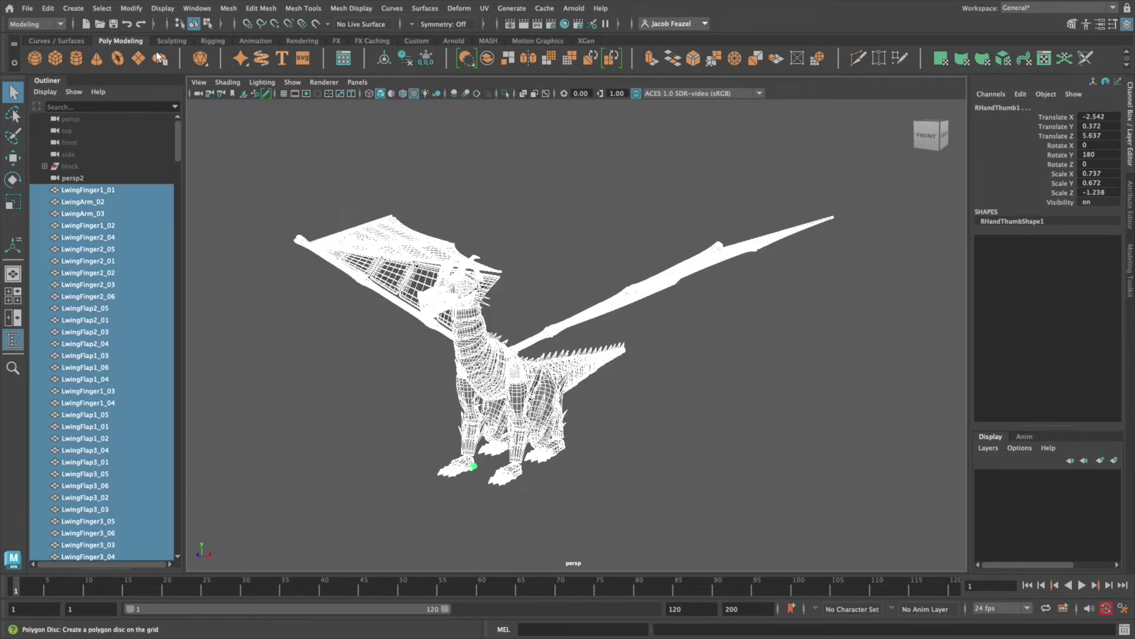
Step: Freeze transformations on the dragon pieces, then spot-check wing, neck and spine pieces in shaded view
click(130, 8)
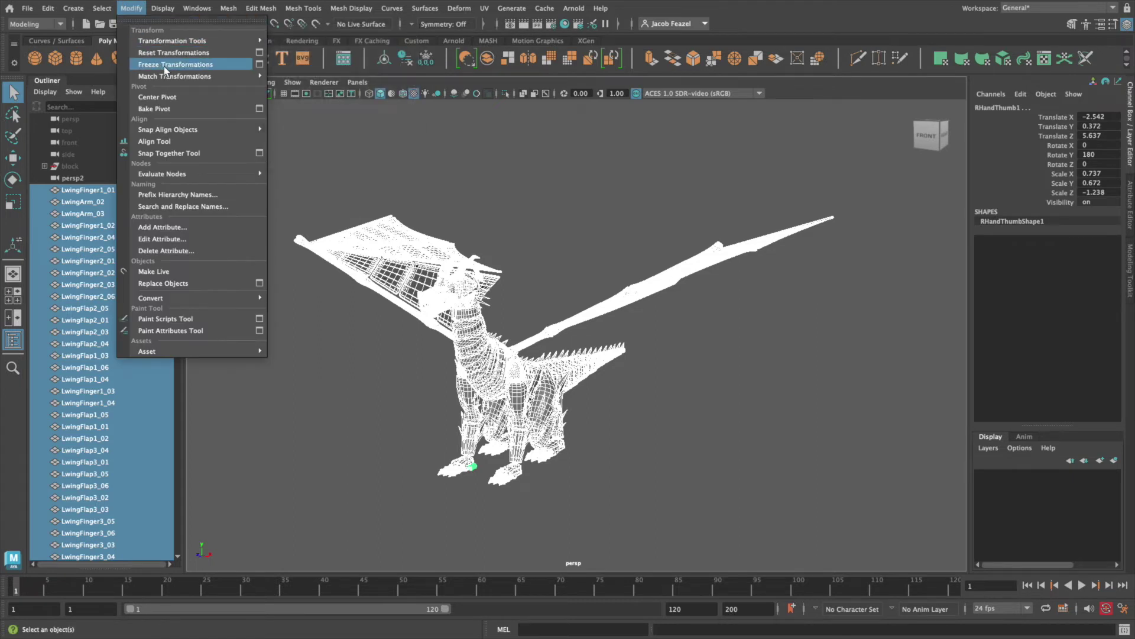
click(165, 67)
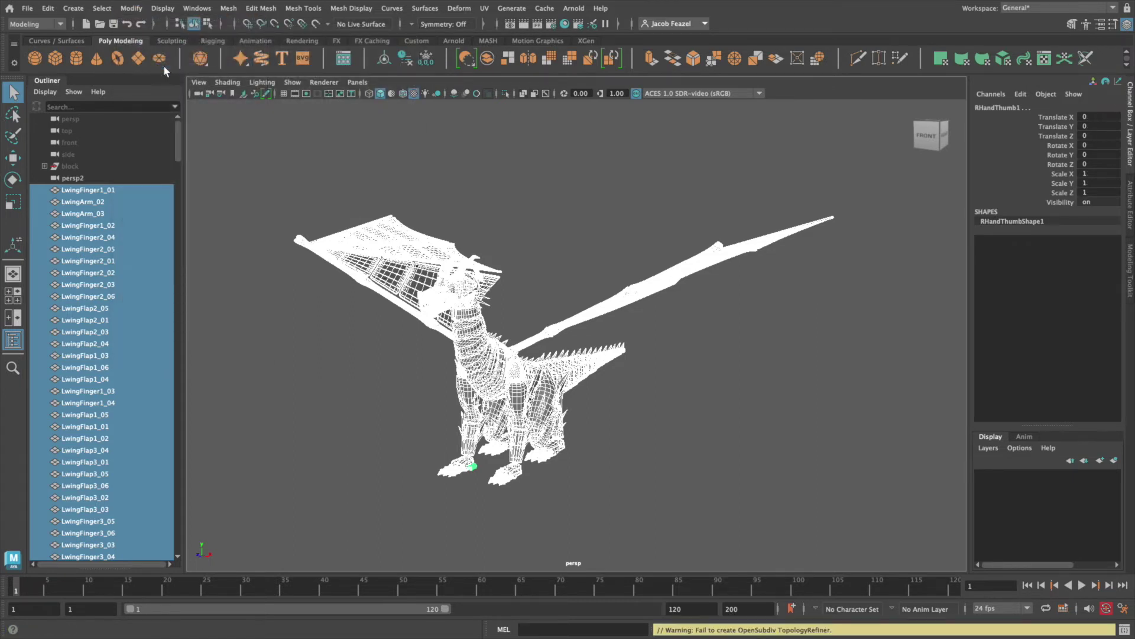
click(517, 191)
key(5)
click(441, 258)
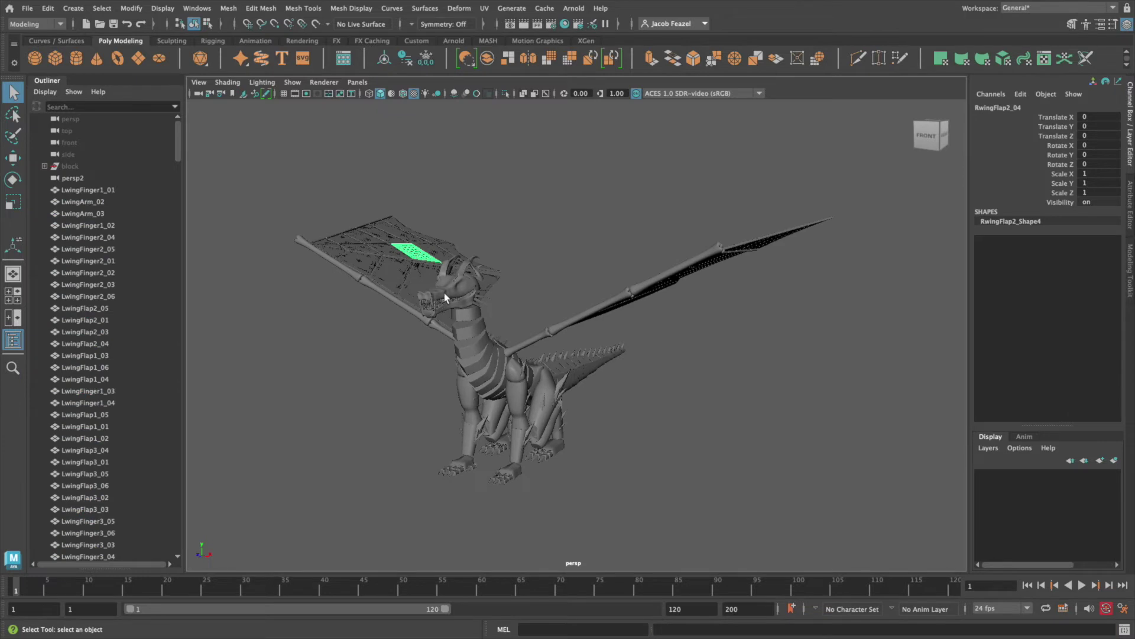
click(449, 296)
click(478, 313)
click(488, 382)
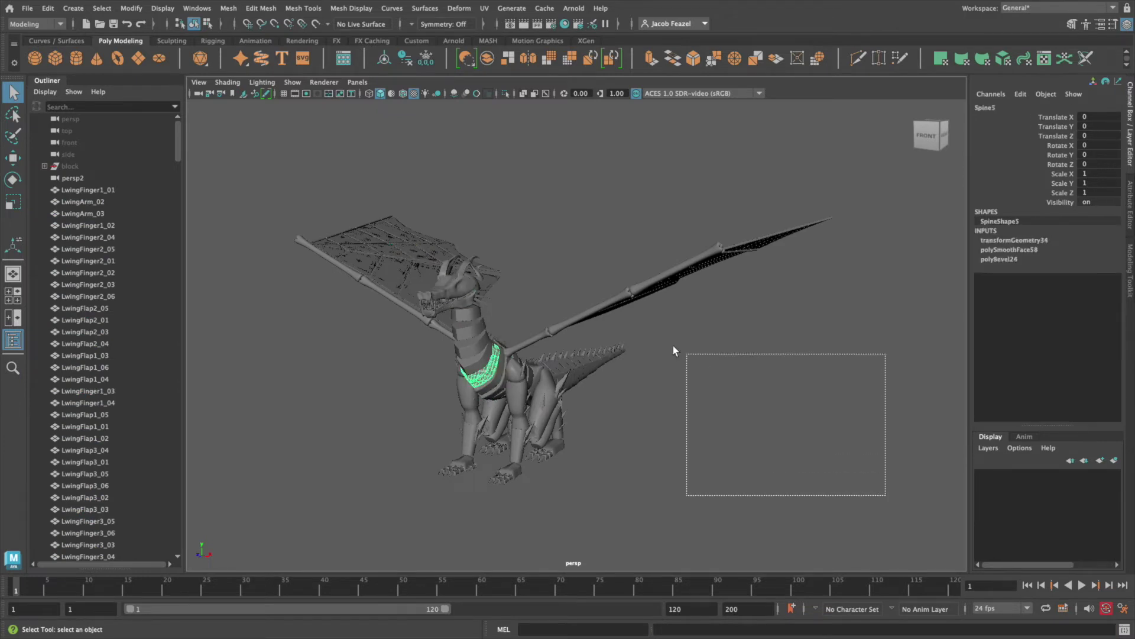
Step: Select all dragon pieces, center their pivots, and delete their history by type
drag(674, 350, 260, 144)
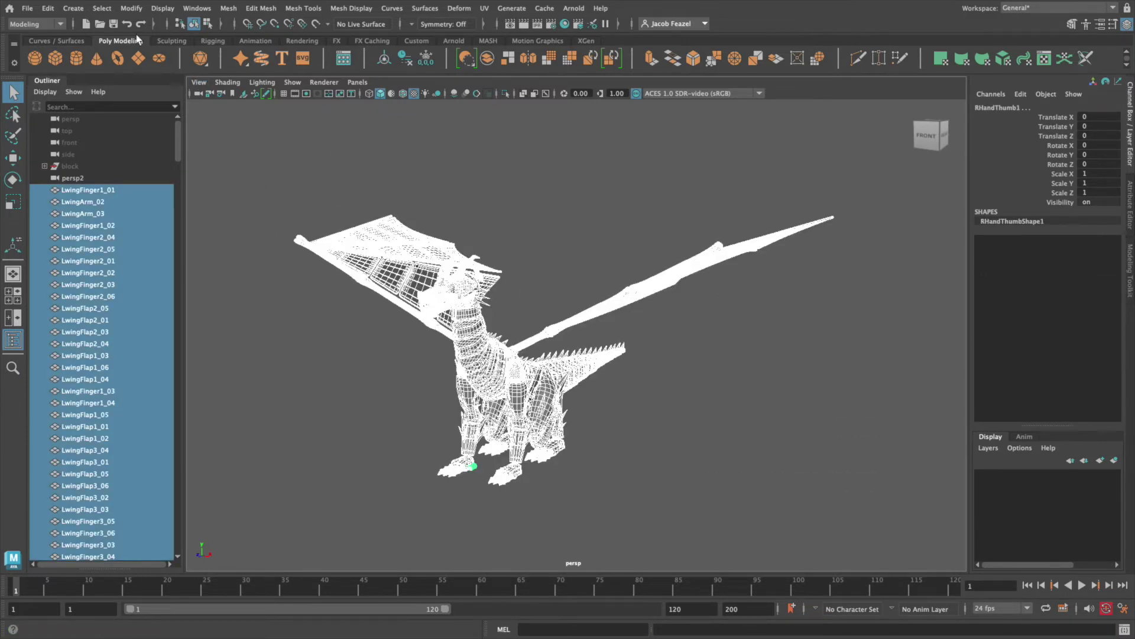
click(131, 8)
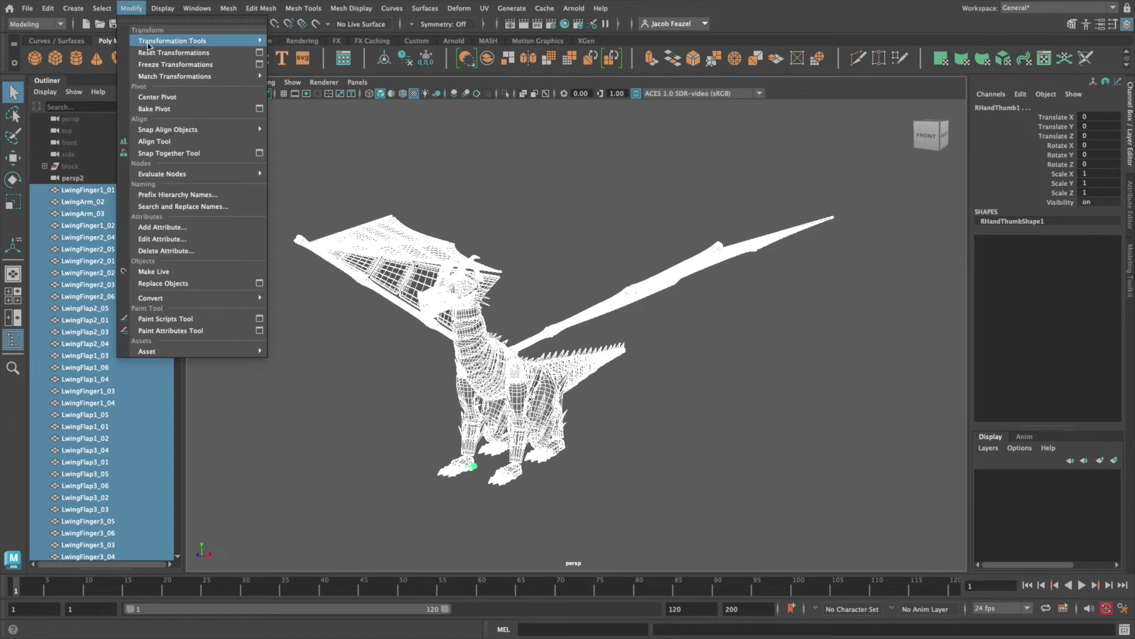
click(179, 103)
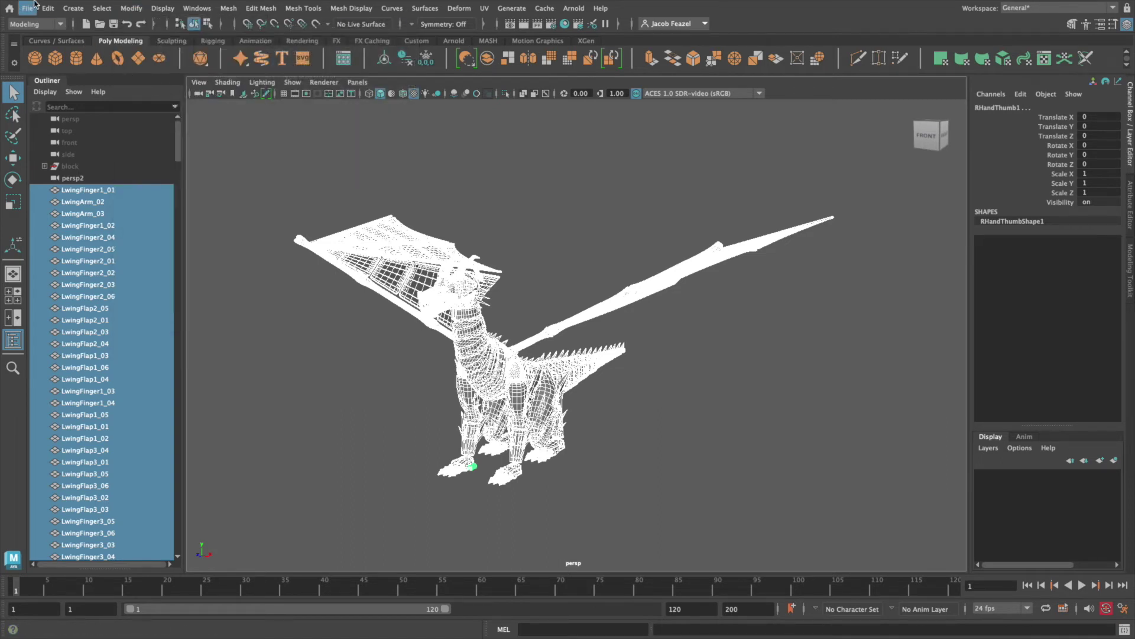
click(48, 9)
mouse_move(83, 151)
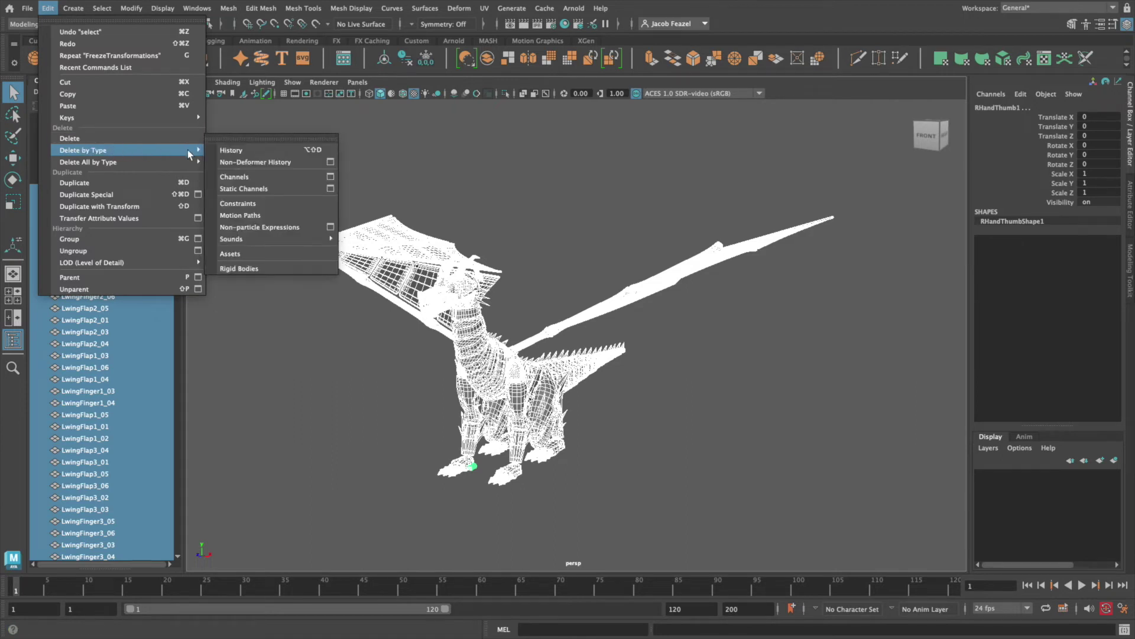
Step: Spot-check individual leg and arm pieces, then leave nothing selected
click(519, 176)
click(542, 387)
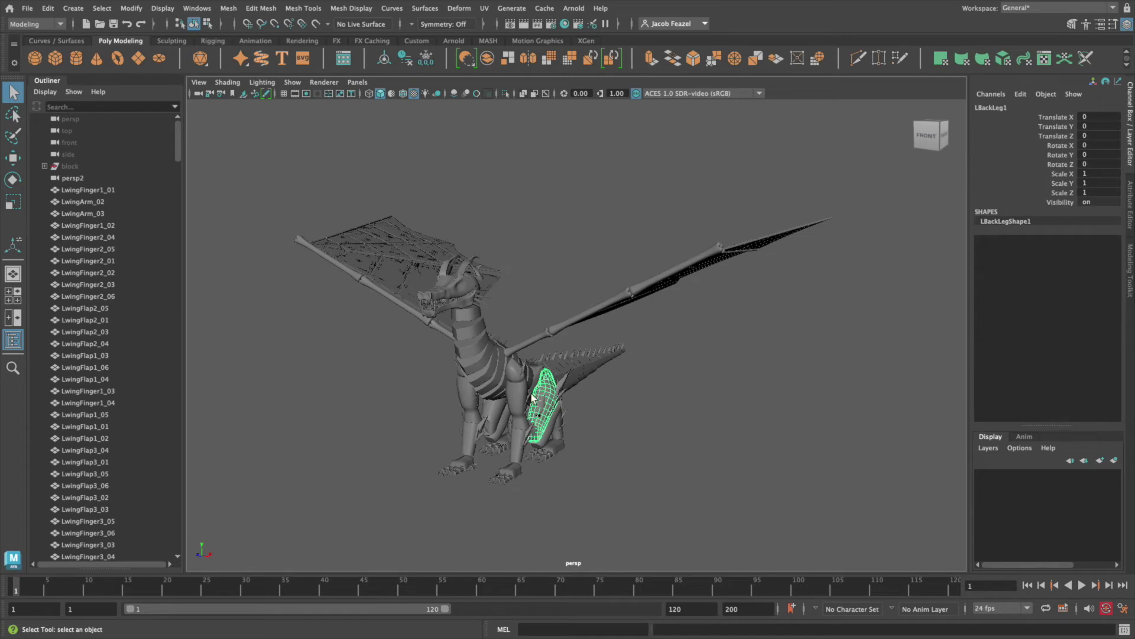
click(513, 402)
click(472, 399)
click(473, 440)
click(520, 446)
click(544, 419)
click(646, 474)
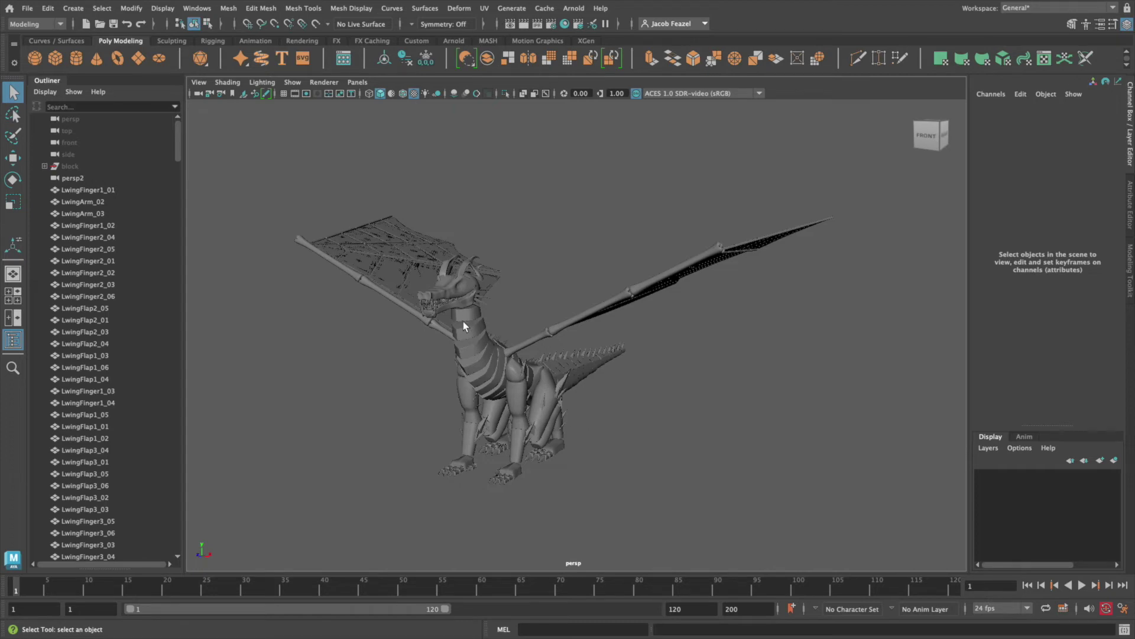
Step: Orbit around the dragon and marquee-select all of its meshes
alt+drag(464, 322, 383, 304)
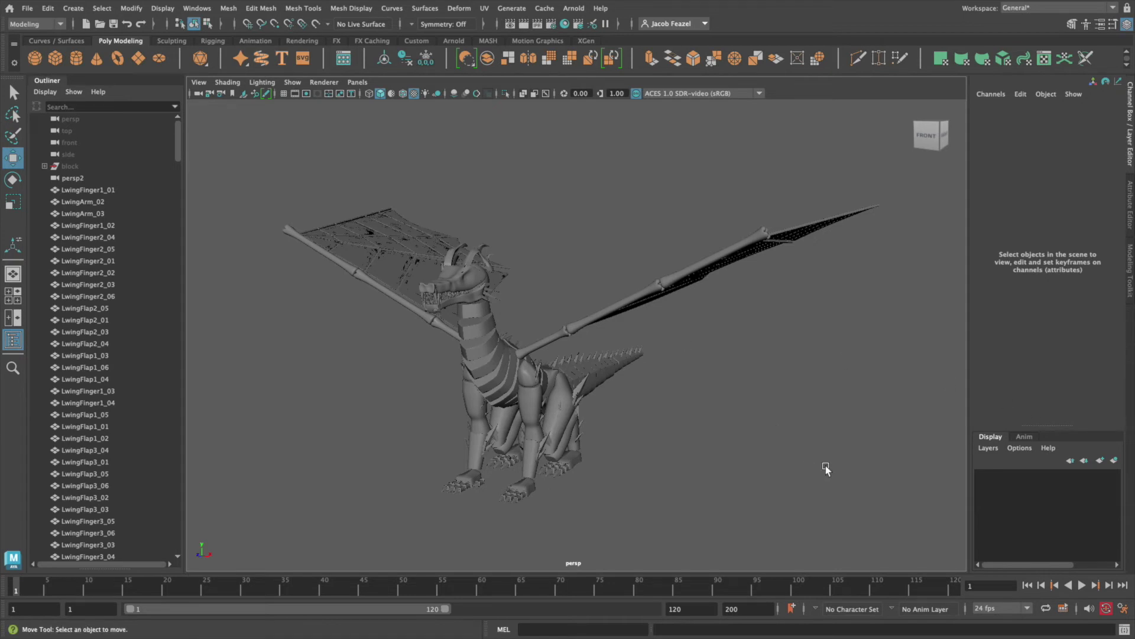
mouse_move(826, 469)
alt+mouse_down()
mouse_move(712, 459)
mouse_move(700, 469)
alt+mouse_up()
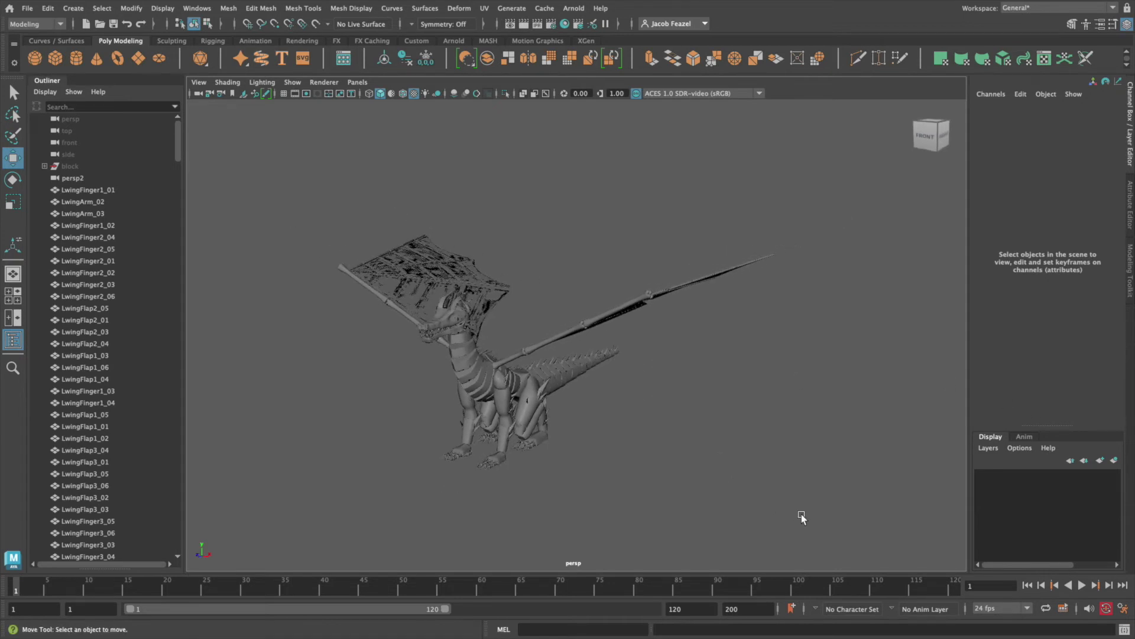
drag(801, 514, 308, 165)
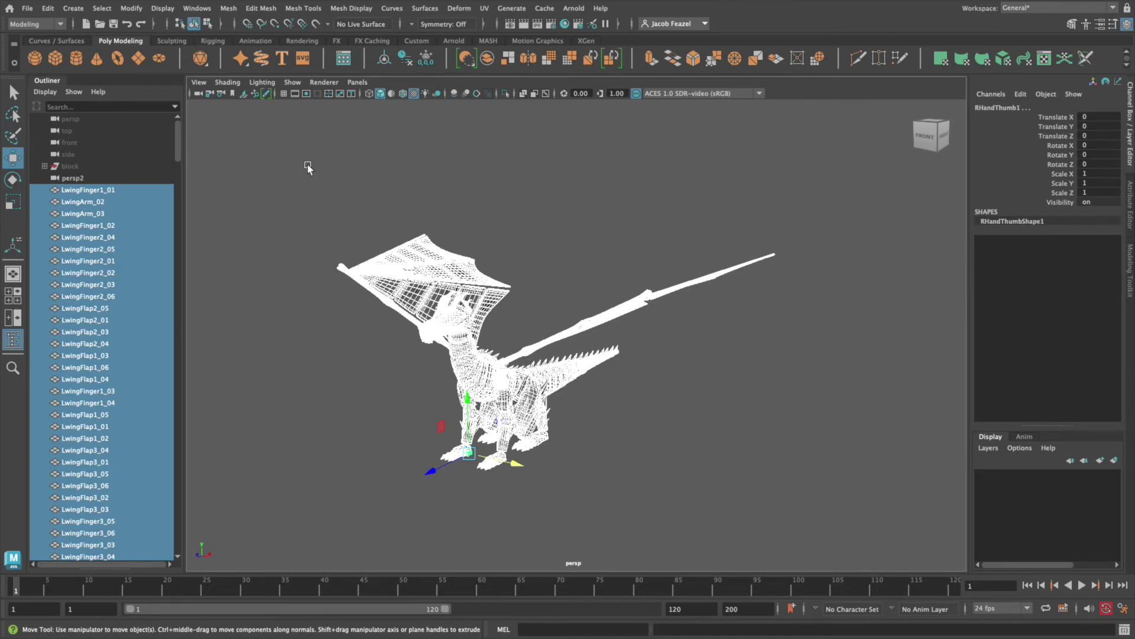
Step: Group the selected dragon pieces and rename the group Dragon_Geo
key(ctrl+g)
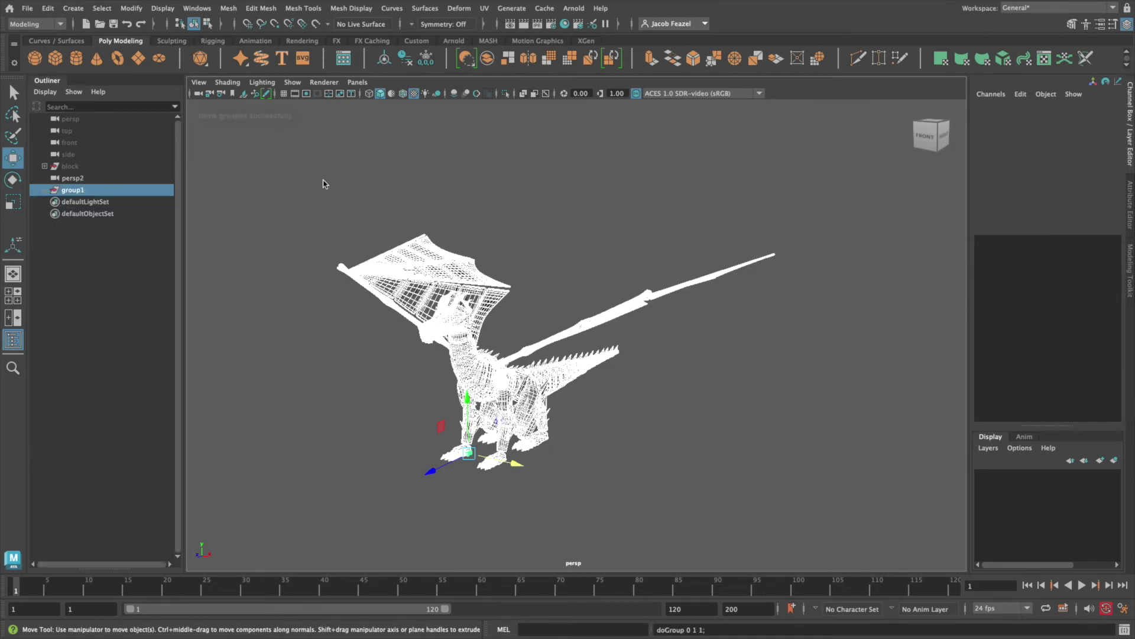
double_click(73, 190)
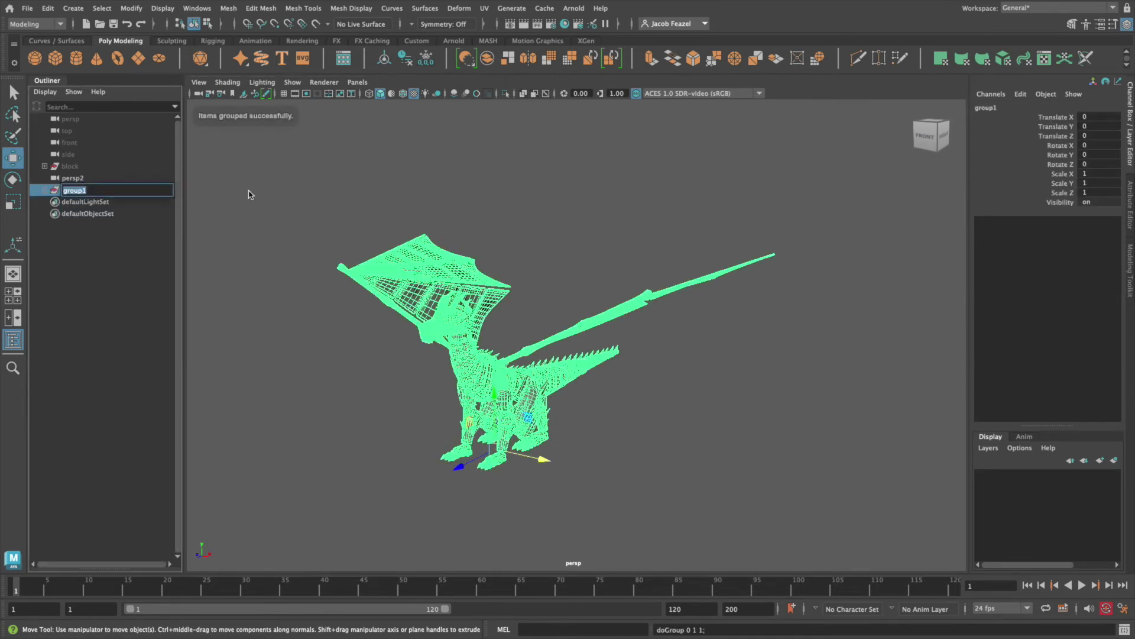
text(Dr)
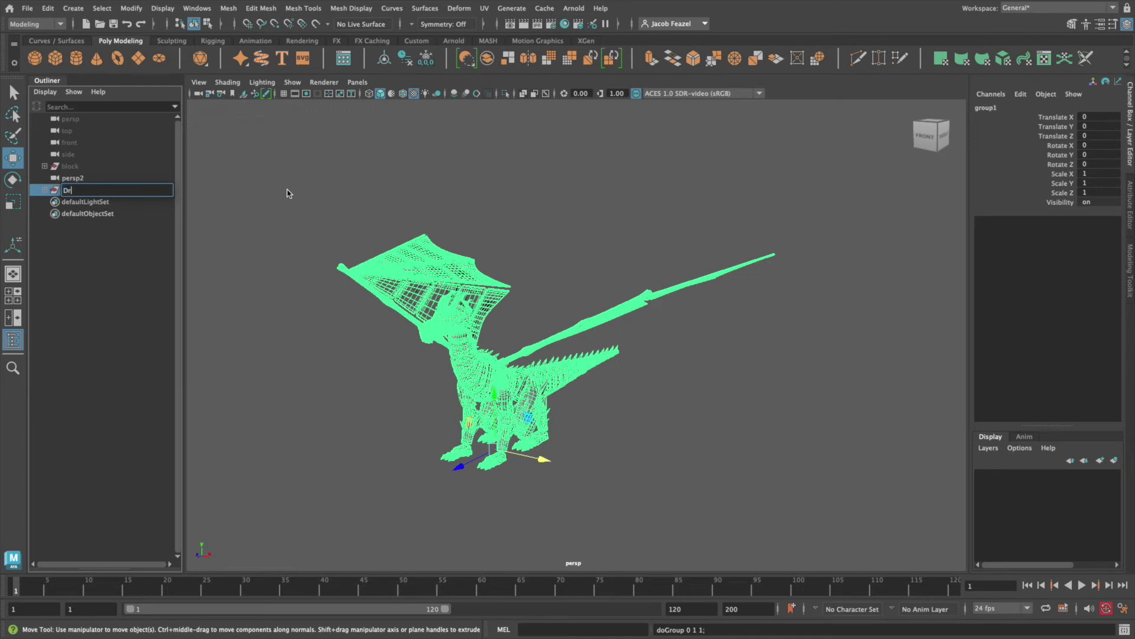
text(agon_)
text(Geo)
key(Return)
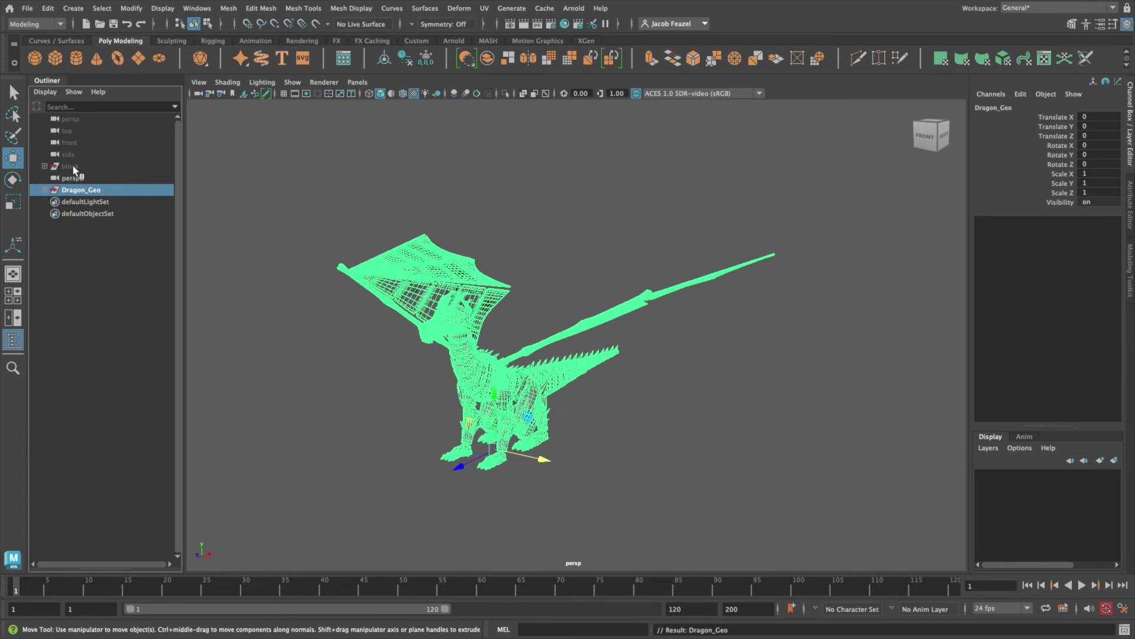
Step: Delete the leftover block object from the scene
click(358, 172)
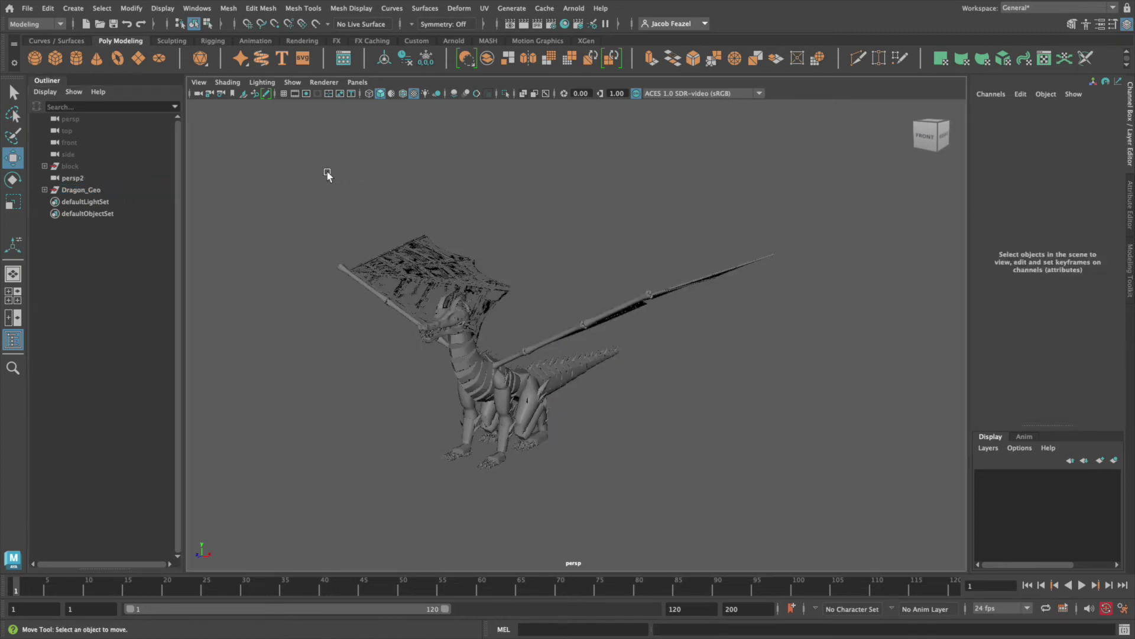
click(85, 168)
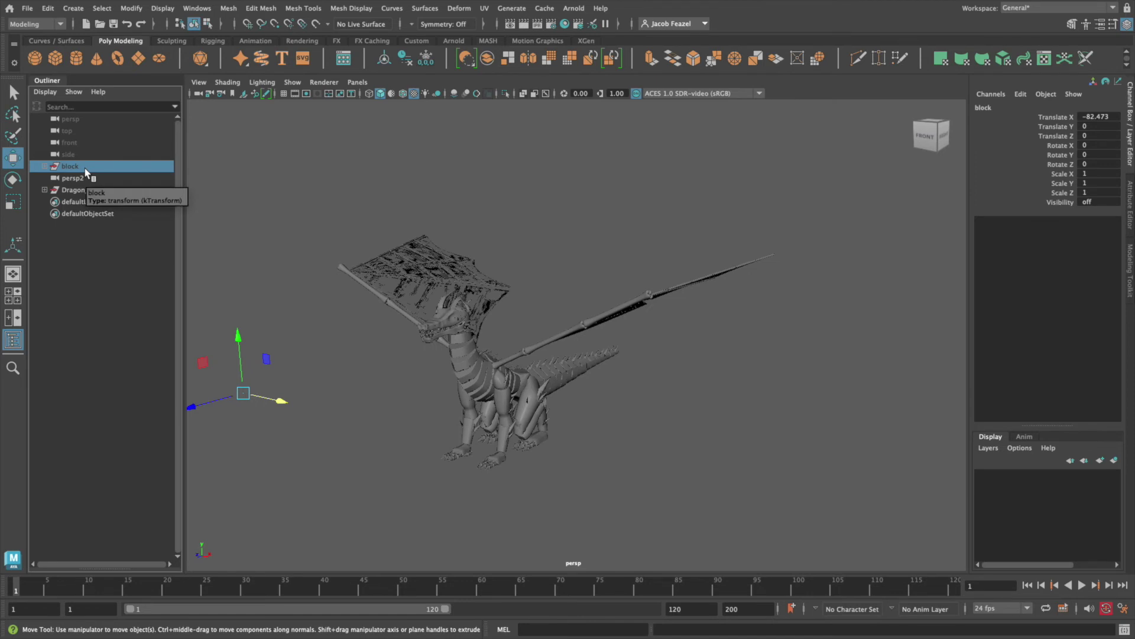
key(Delete)
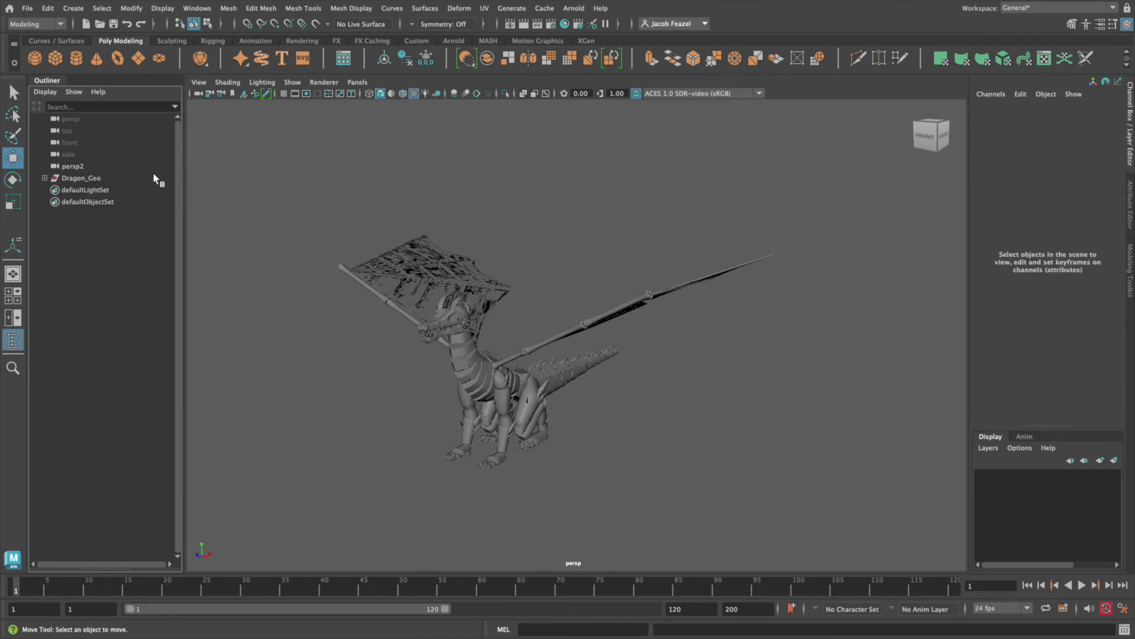
mouse_move(296, 445)
alt+mouse_down()
mouse_move(467, 444)
mouse_move(432, 436)
alt+mouse_up()
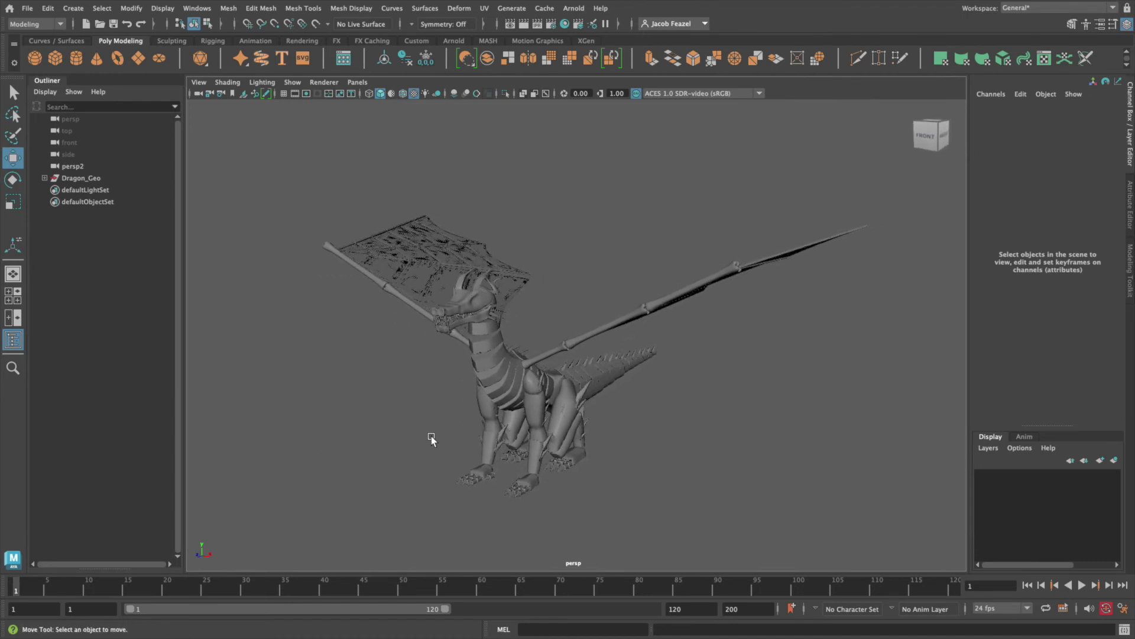
click(45, 178)
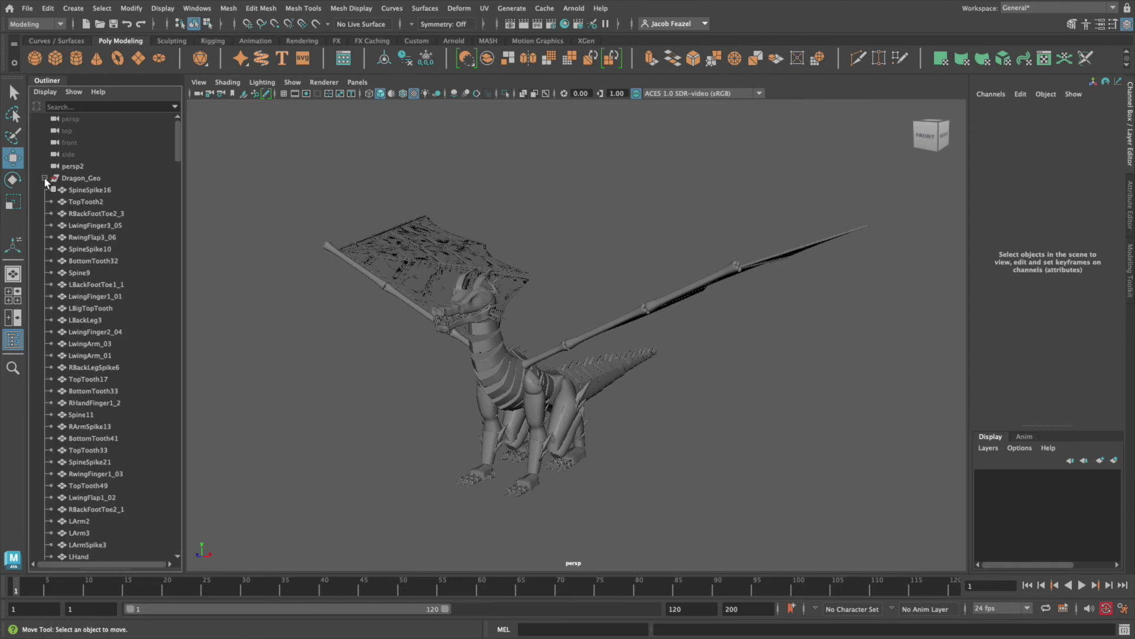
scroll(100, 335, down, 3)
scroll(103, 333, down, 3)
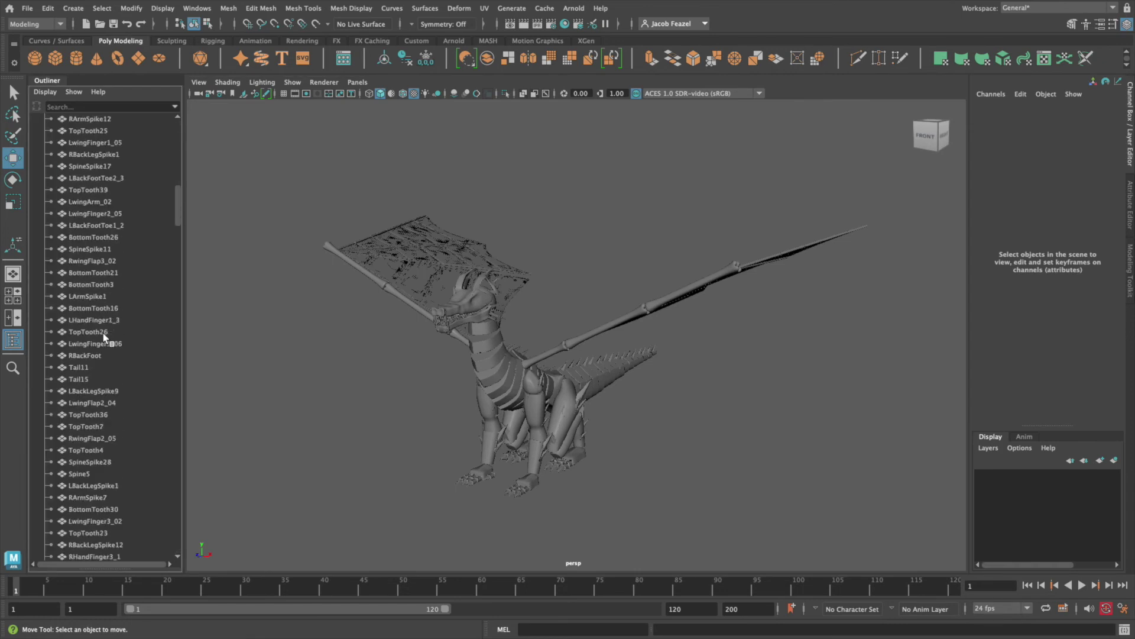
scroll(103, 334, down, 3)
scroll(104, 335, down, 3)
scroll(104, 333, down, 3)
scroll(104, 333, down, 3)
scroll(104, 333, down, 3)
scroll(107, 333, down, 3)
scroll(120, 332, down, 3)
scroll(128, 331, down, 3)
scroll(130, 331, down, 3)
scroll(129, 331, up, 3)
scroll(130, 331, up, 3)
scroll(130, 331, up, 3)
scroll(129, 332, up, 3)
scroll(128, 331, up, 3)
scroll(129, 331, up, 3)
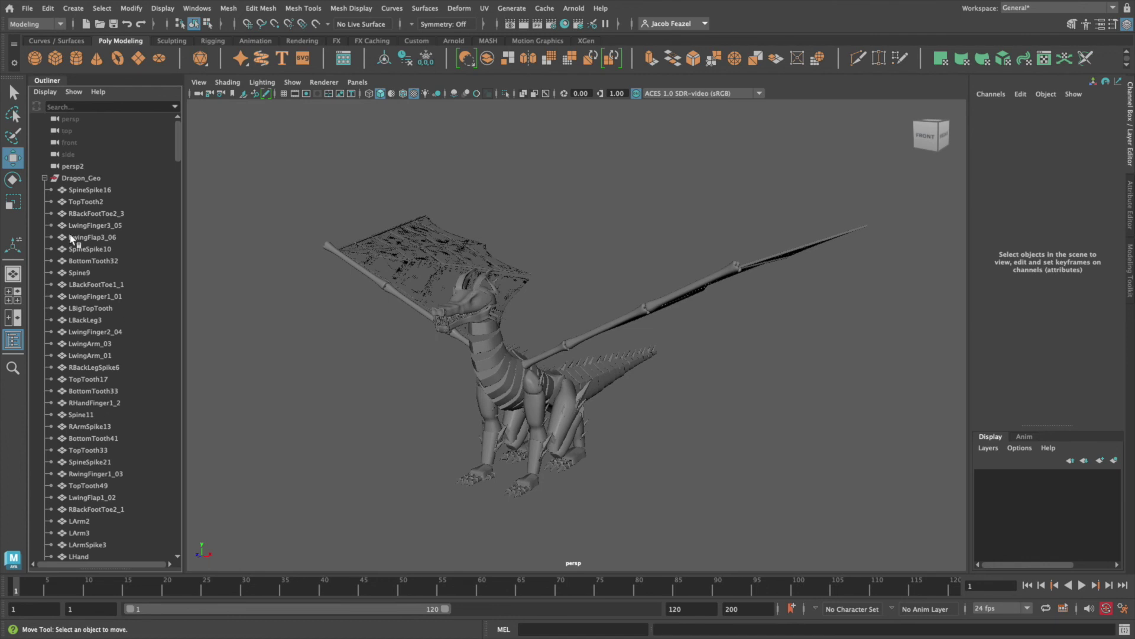
click(45, 178)
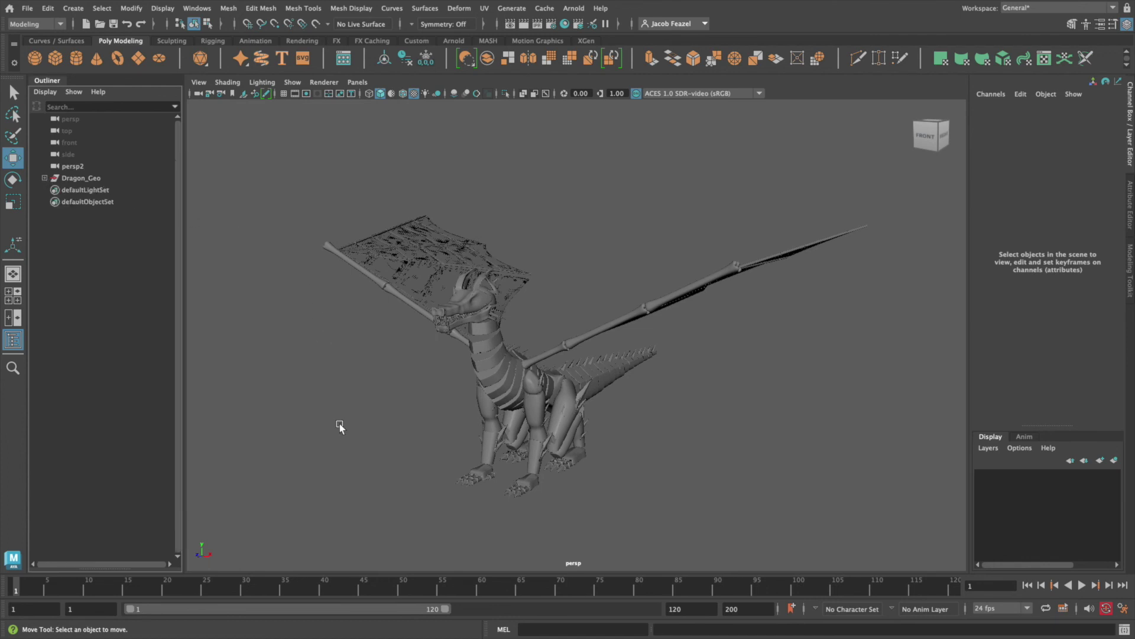